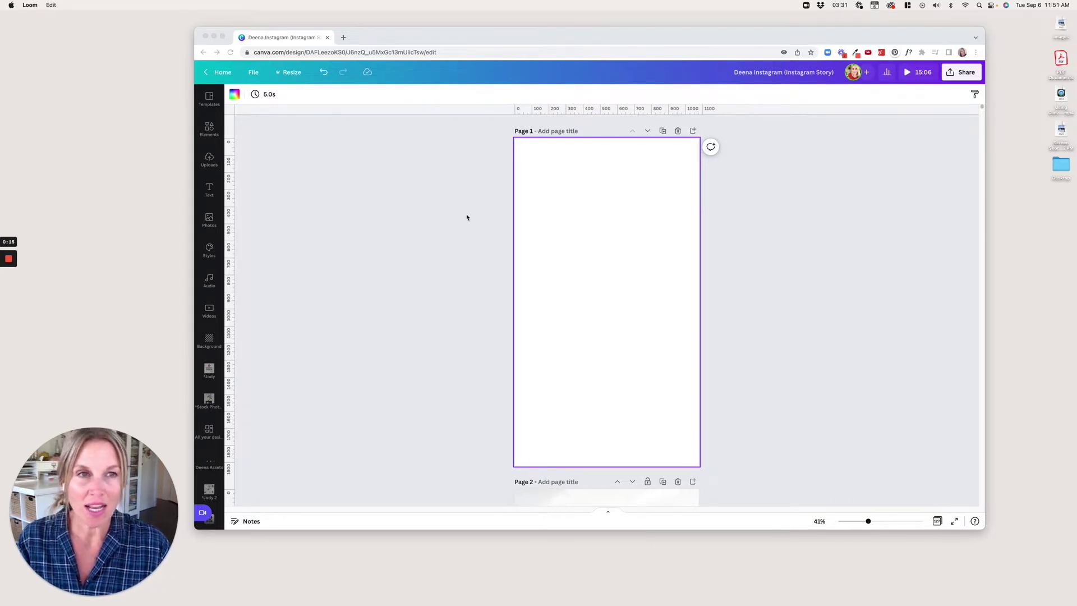
Step: Start a new design from the Canva home page and select its blank first page
{"action": "left_click", "coordinate": [222, 73]}
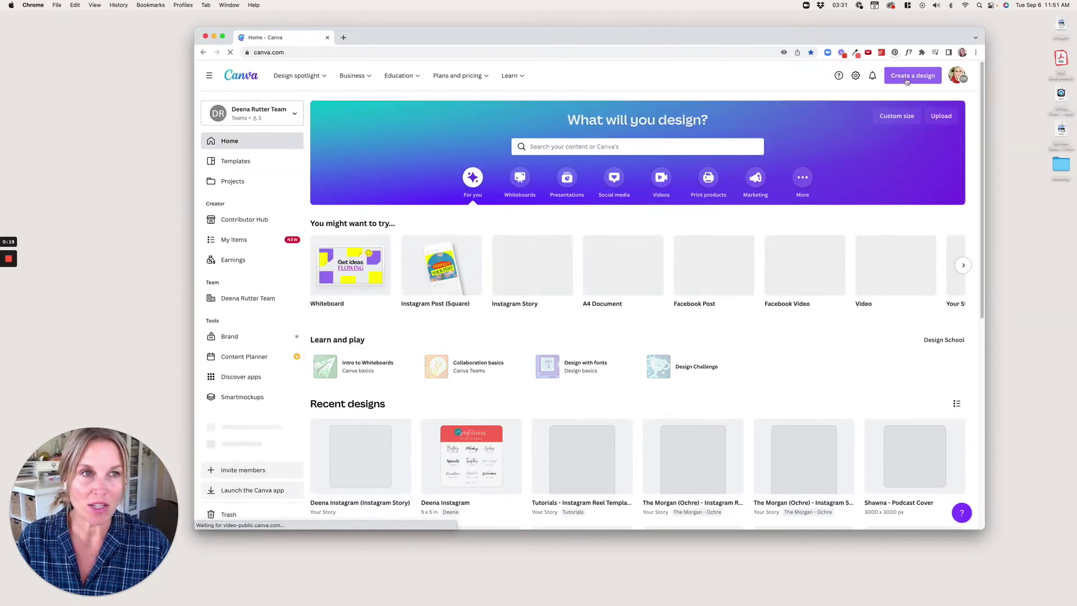
{"action": "left_click", "coordinate": [913, 75]}
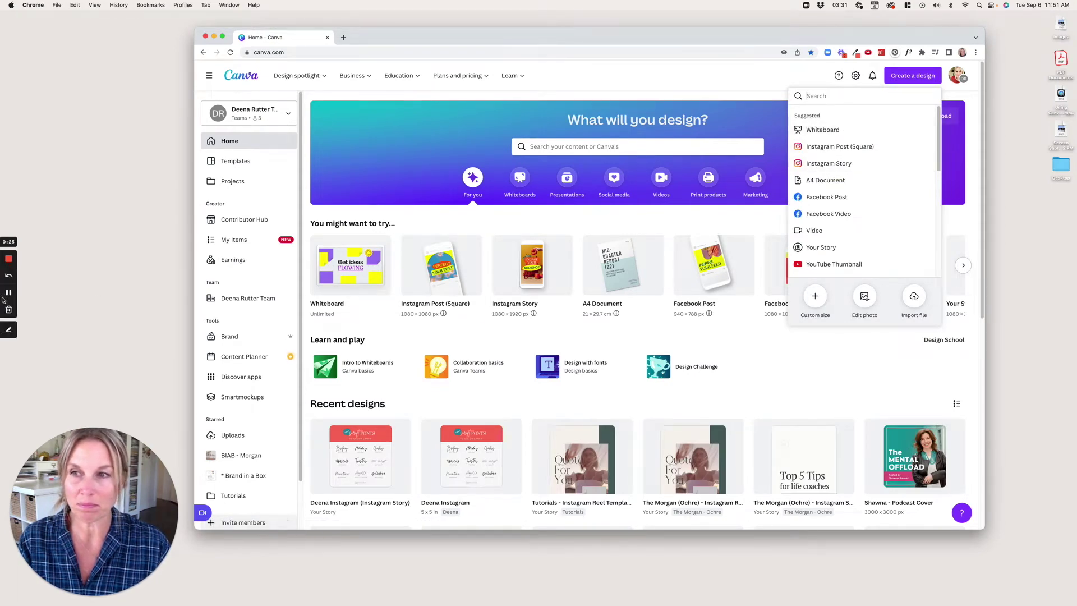
{"action": "left_click", "coordinate": [8, 293]}
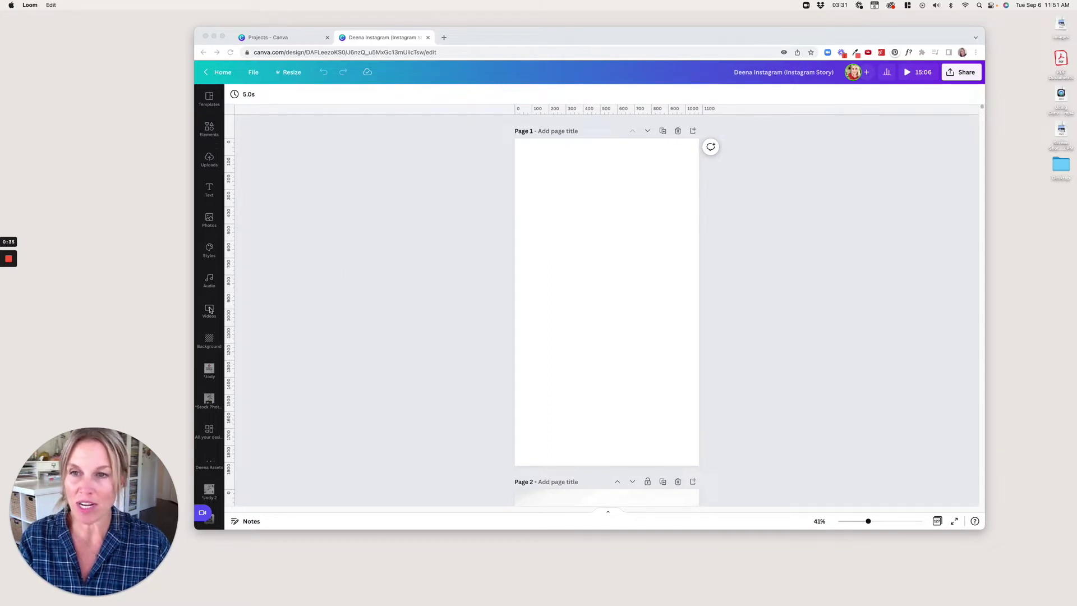
{"action": "left_click", "coordinate": [548, 231]}
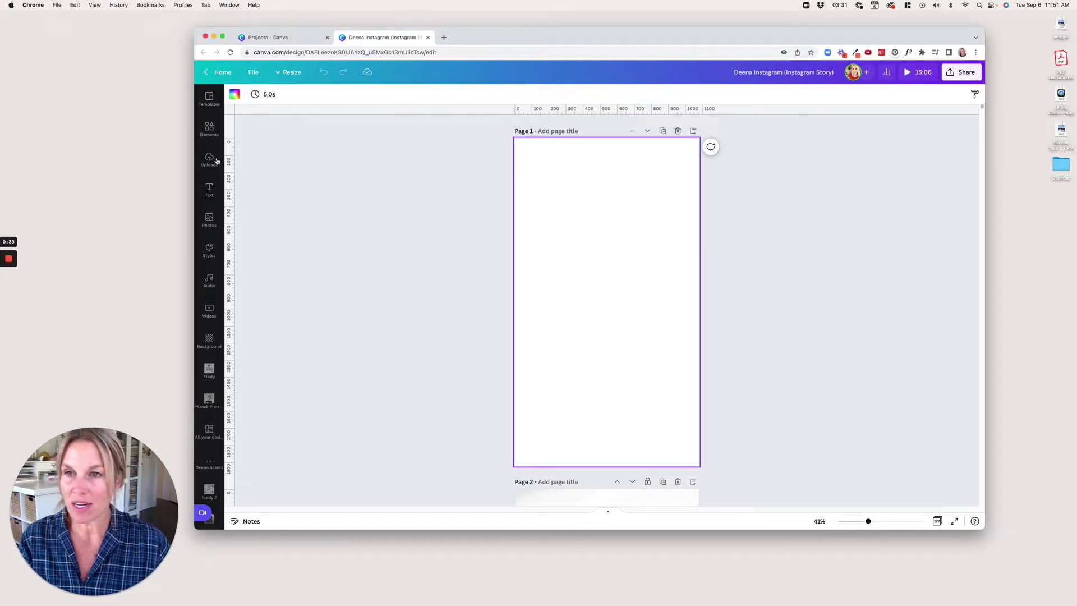
Step: Search stock videos for 'white' and add the leaf-shadow video to Page 1
{"action": "left_click", "coordinate": [208, 219]}
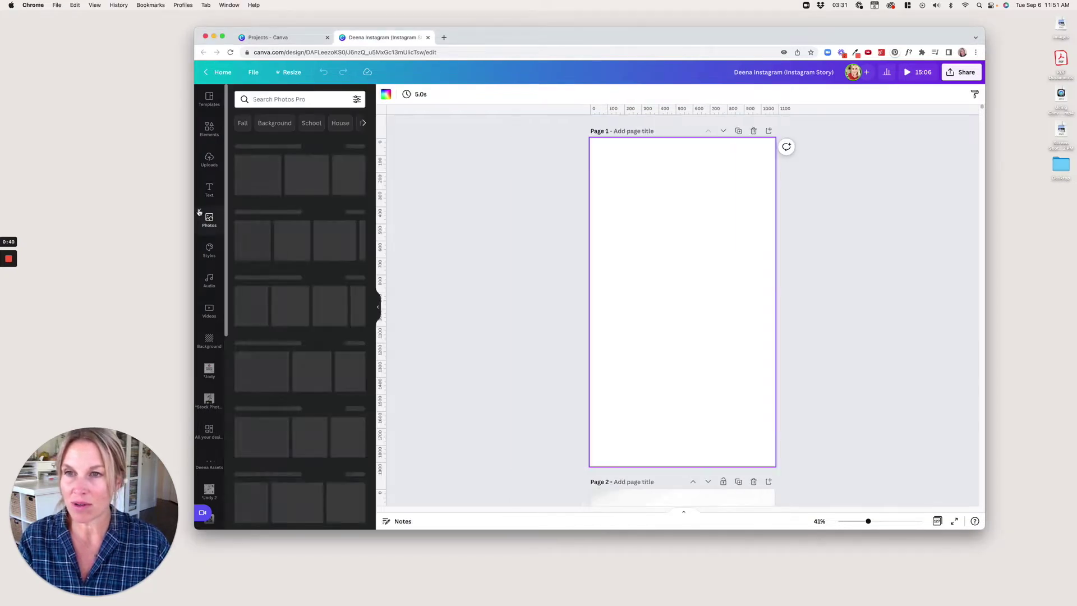
{"action": "left_click", "coordinate": [209, 312]}
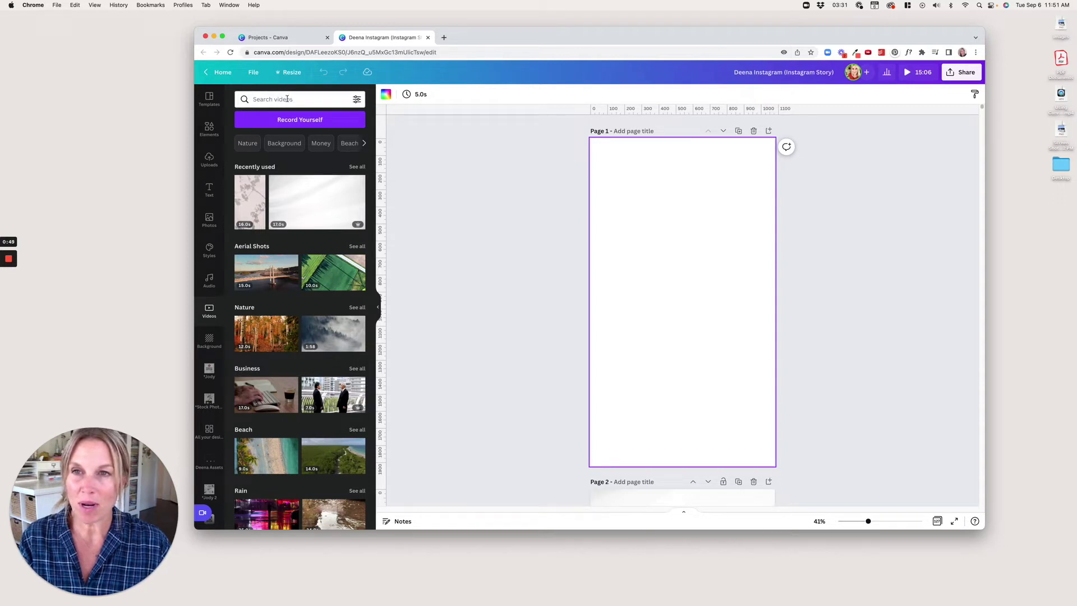
{"action": "left_click", "coordinate": [288, 99]}
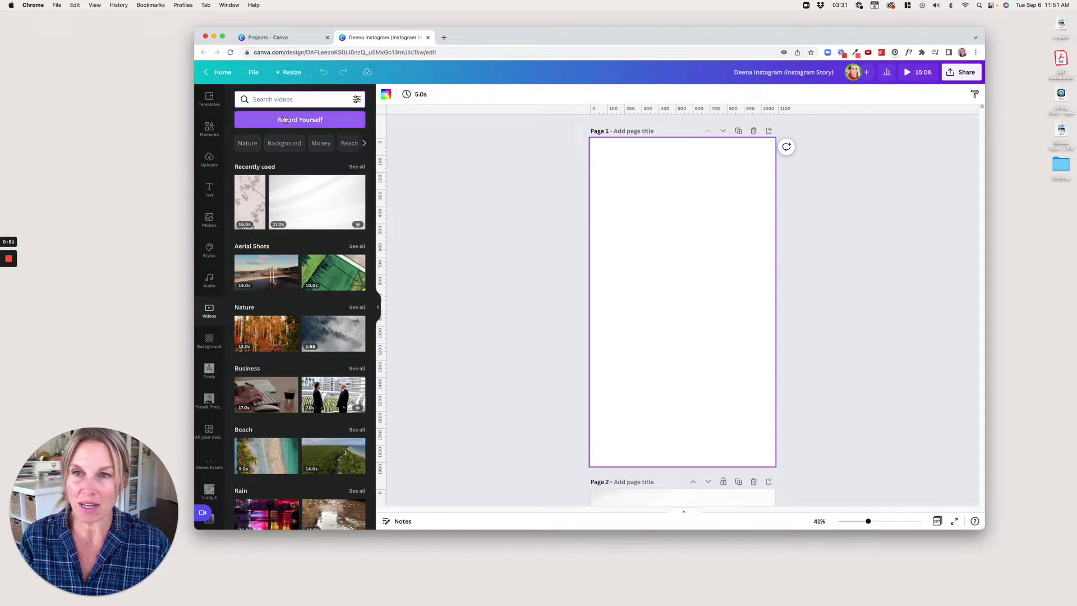
{"action": "type", "text": "white"}
{"action": "key", "text": "Return"}
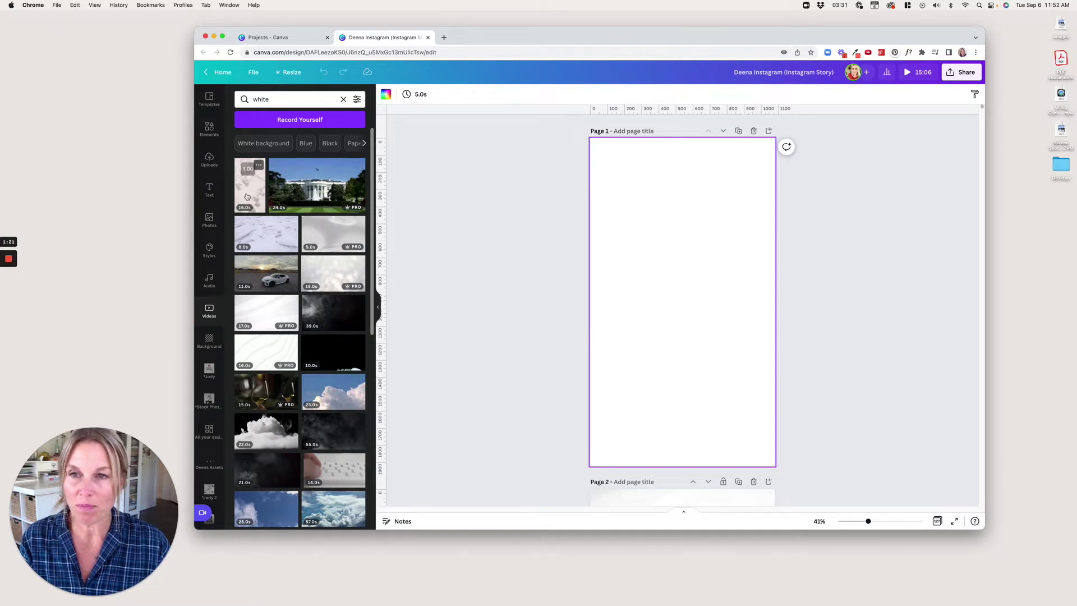
{"action": "left_click", "coordinate": [250, 194]}
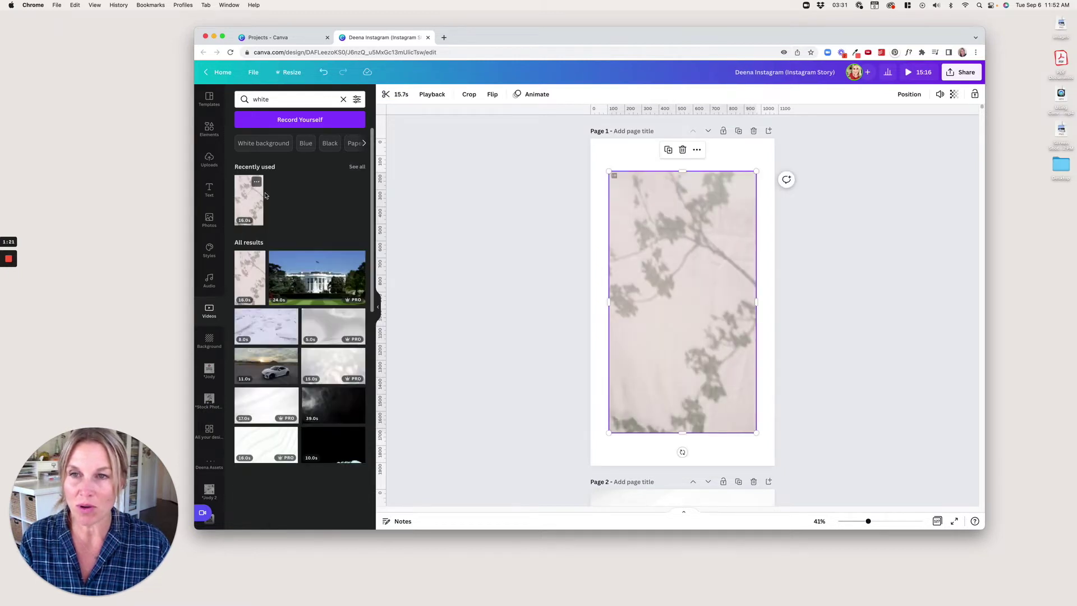
Step: Set the leaf-shadow video as Page 1's background and preview it playing
{"action": "right_click", "coordinate": [662, 272]}
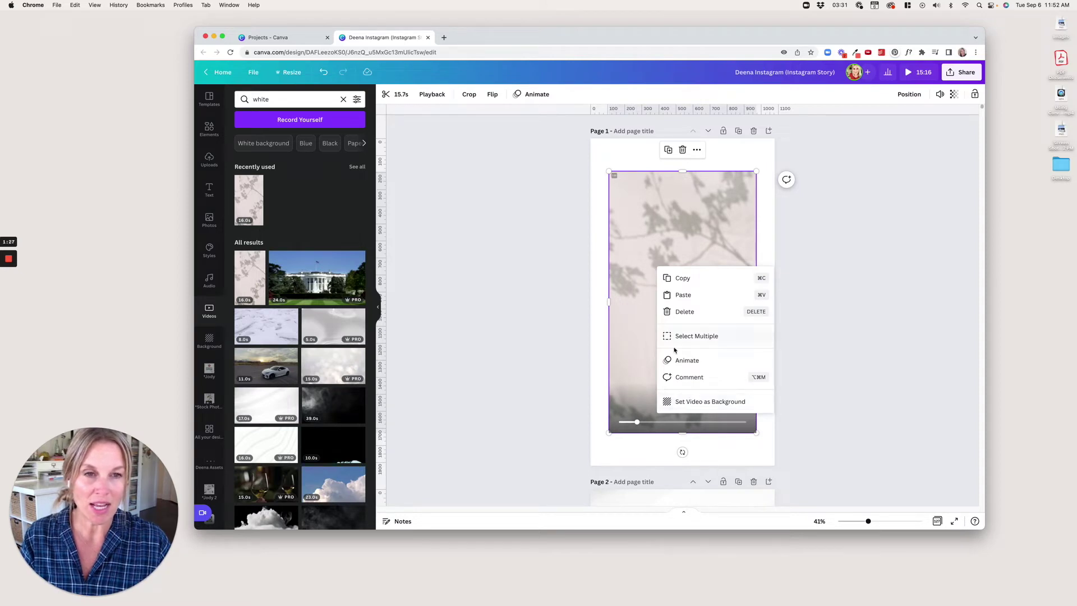
{"action": "left_click", "coordinate": [682, 401]}
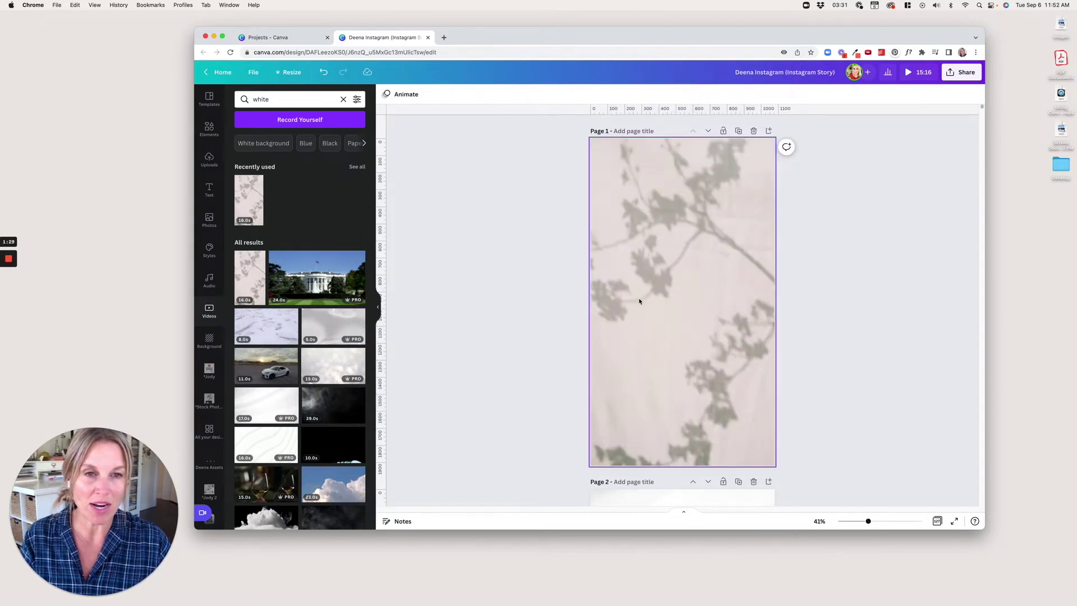
{"action": "left_click", "coordinate": [682, 301]}
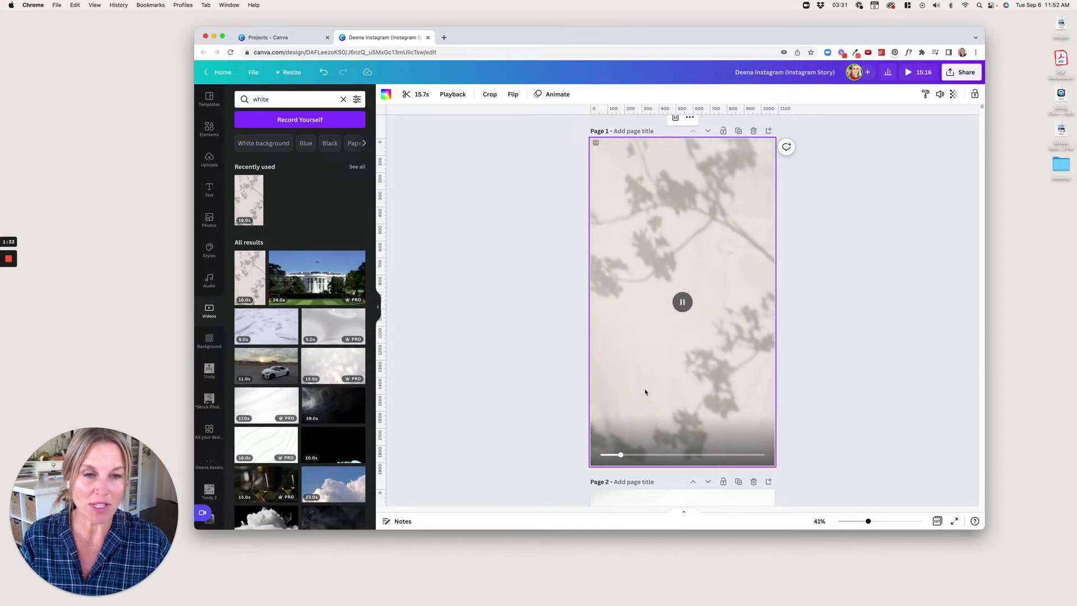
{"action": "left_click", "coordinate": [523, 353]}
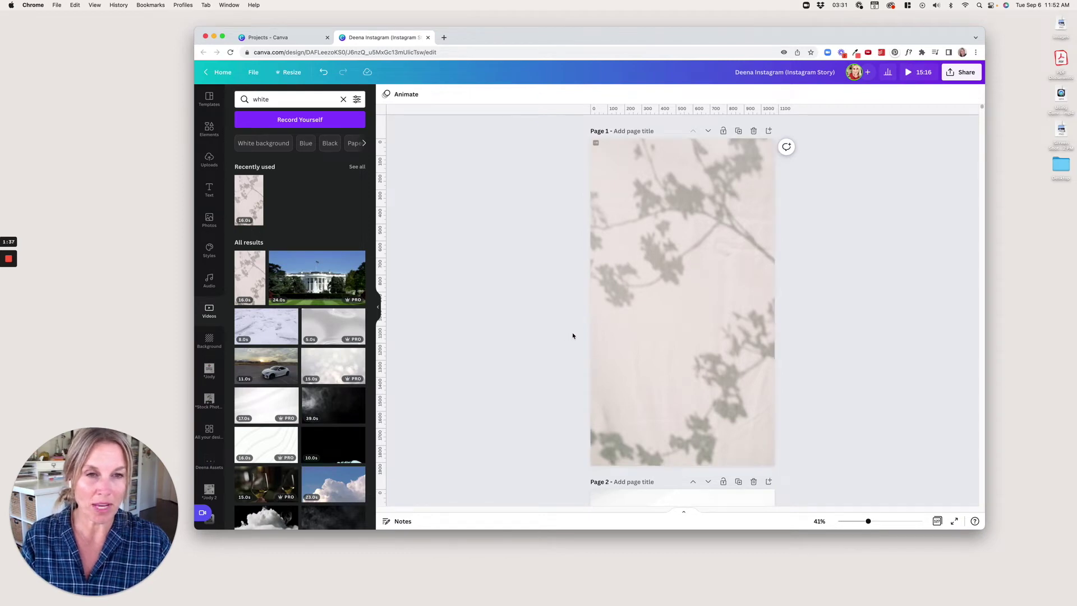
{"action": "left_click", "coordinate": [690, 276]}
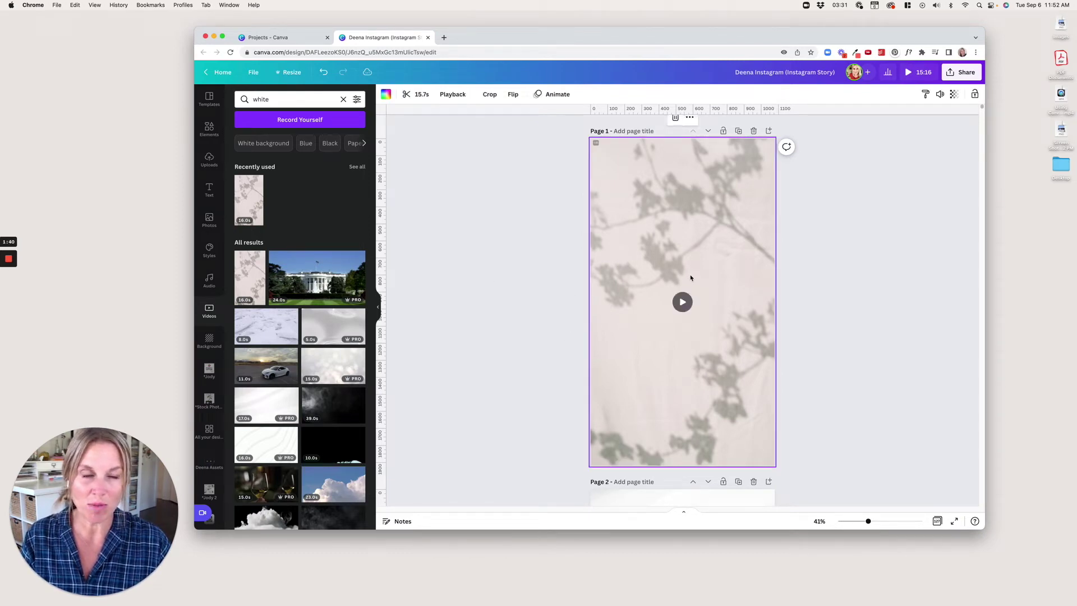
{"action": "left_click", "coordinate": [525, 289]}
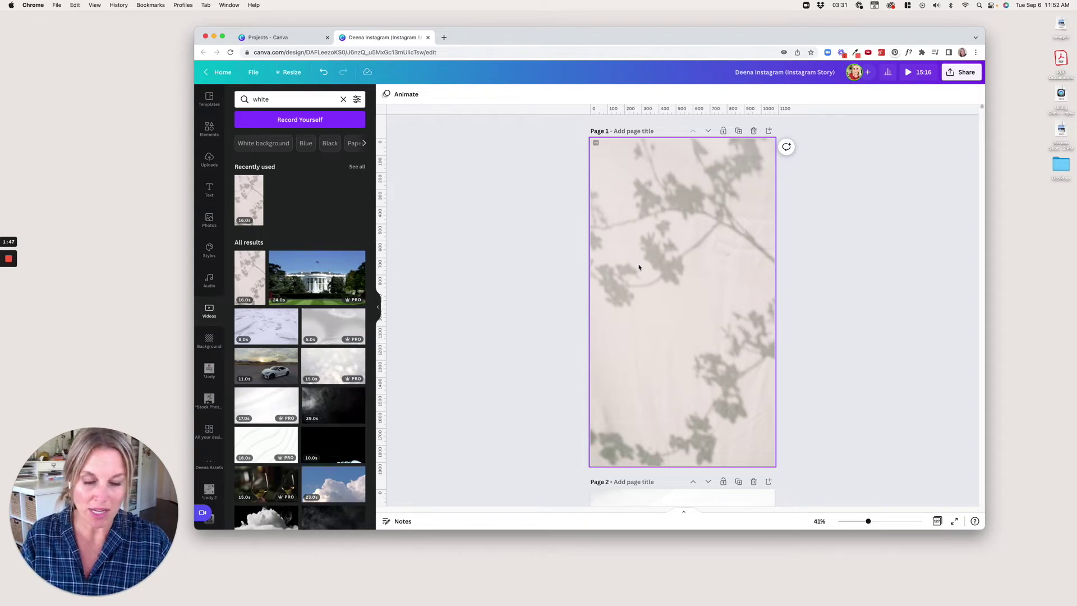
Step: Add a white square and resize it into a tall rectangle covering most of the page
{"action": "key", "text": "r"}
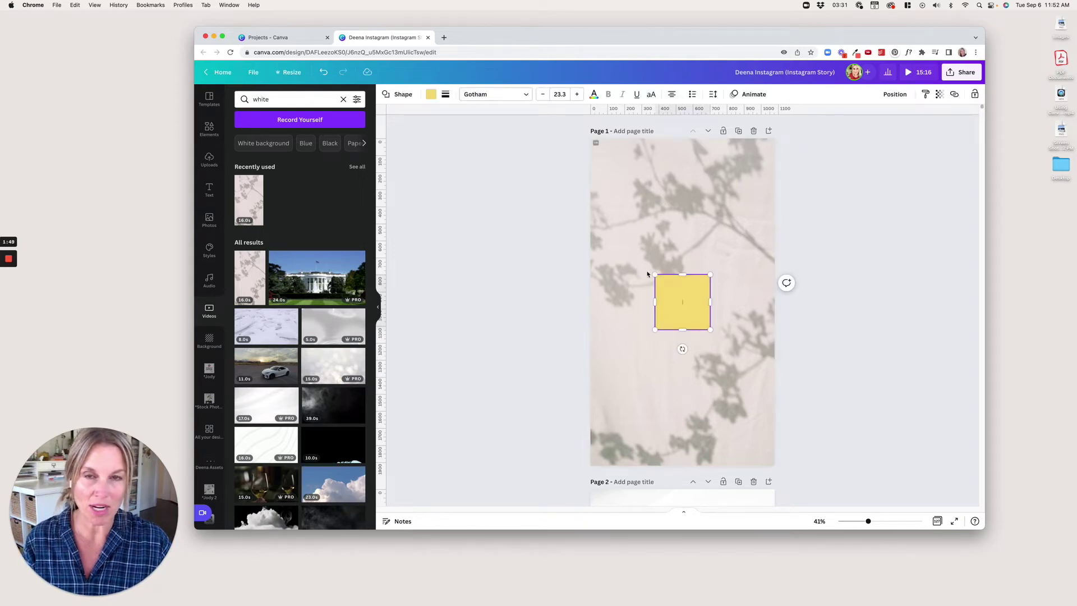
{"action": "left_click", "coordinate": [431, 94]}
{"action": "left_click", "coordinate": [311, 229]}
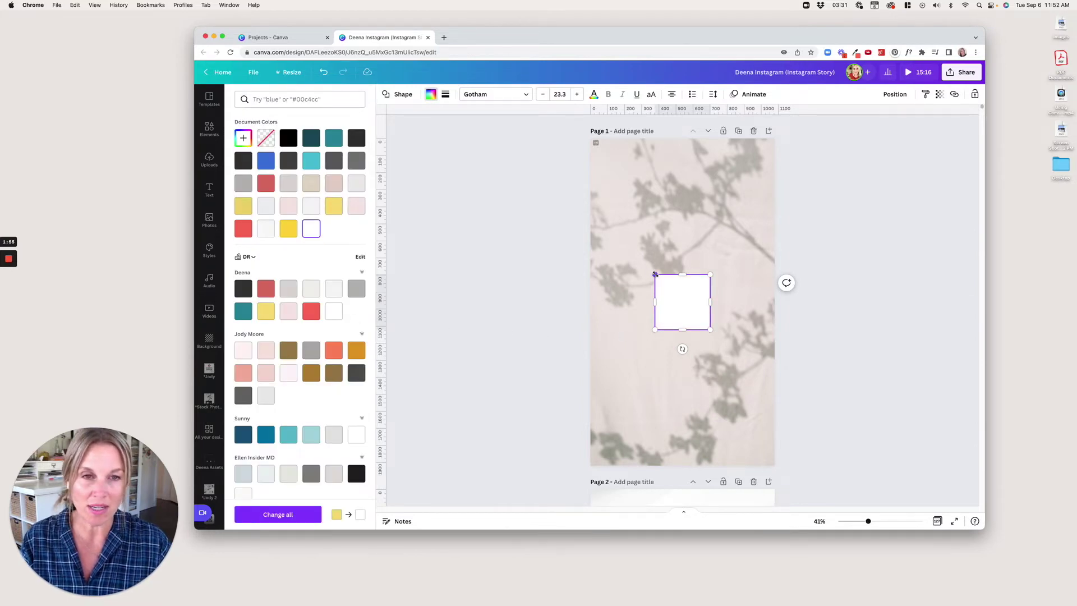
{"action": "left_click_drag", "start_coordinate": [655, 274], "coordinate": [589, 139]}
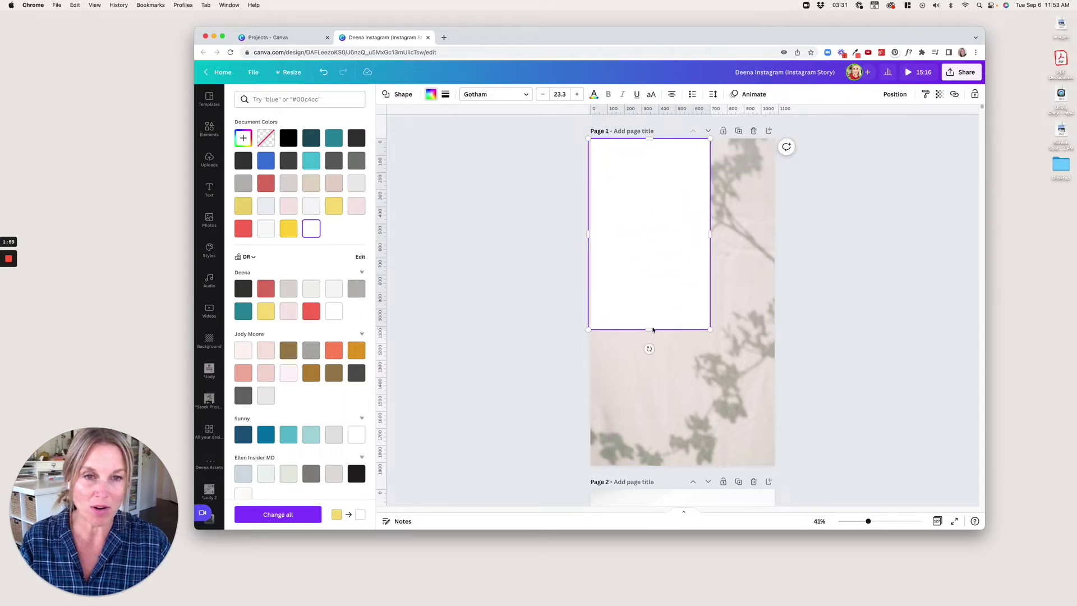
{"action": "left_click_drag", "start_coordinate": [652, 330], "coordinate": [650, 470]}
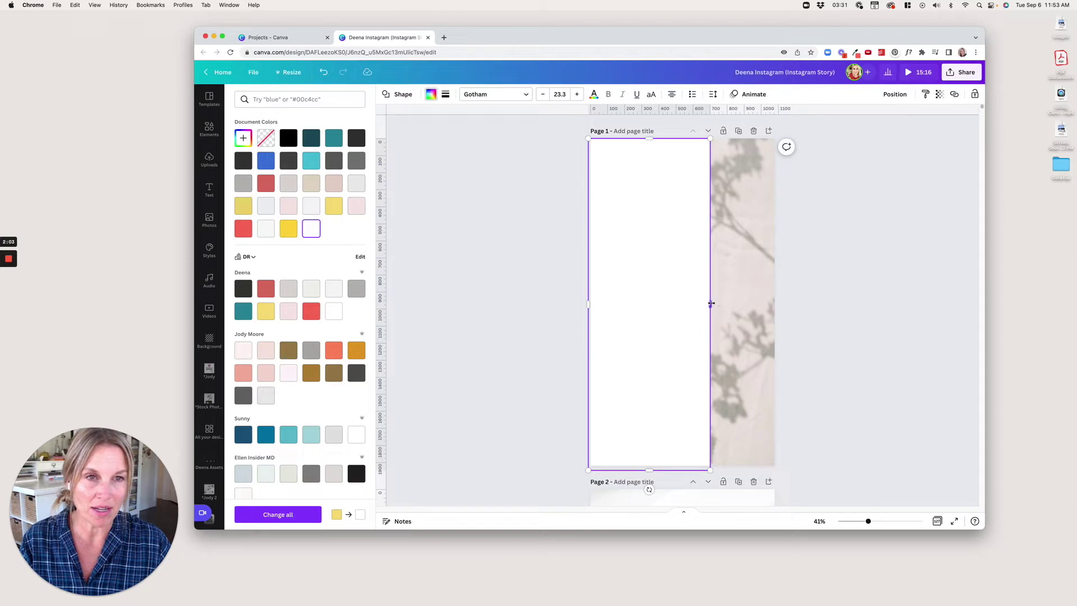
{"action": "mouse_move", "coordinate": [716, 304]}
{"action": "left_mouse_down"}
{"action": "mouse_move", "coordinate": [775, 295]}
{"action": "mouse_move", "coordinate": [715, 303]}
{"action": "left_mouse_up"}
Step: Lock the background video in place and reselect the white rectangle
{"action": "left_click", "coordinate": [750, 301]}
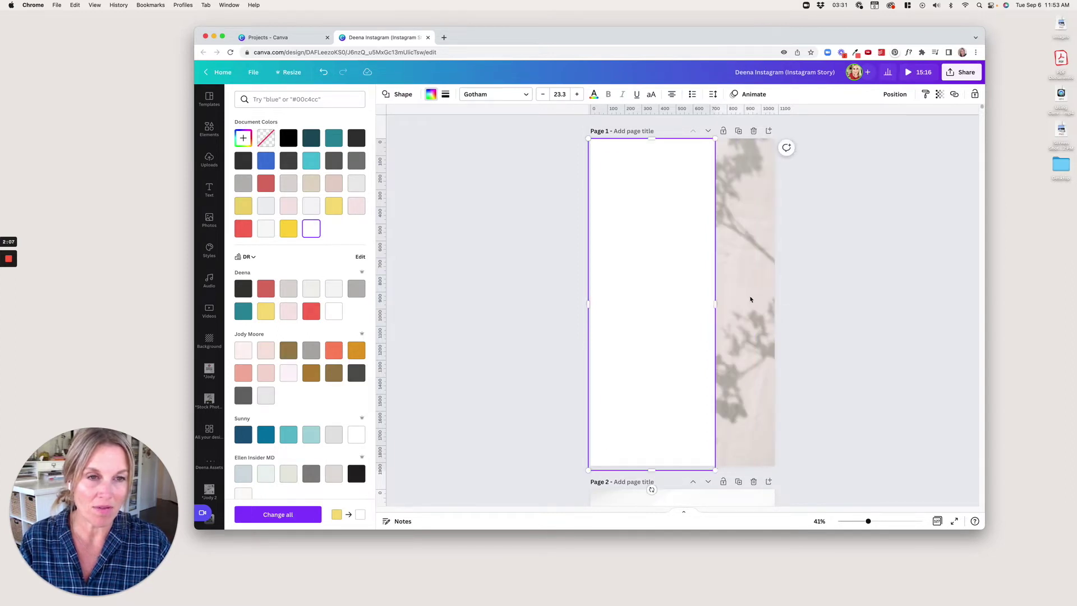
{"action": "left_click", "coordinate": [975, 95]}
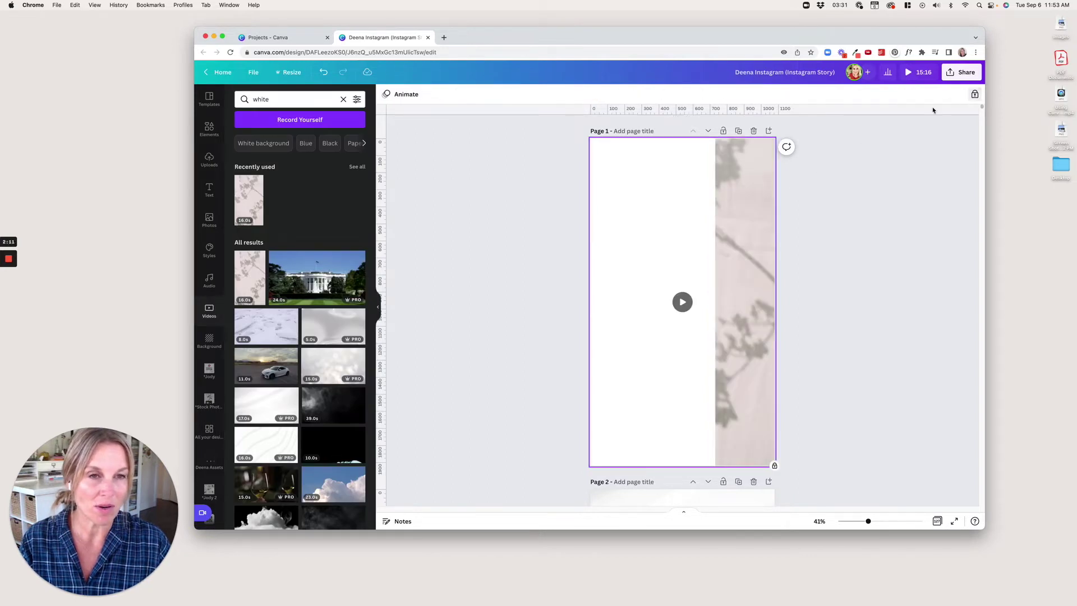
{"action": "left_click", "coordinate": [695, 242]}
Step: Stretch the white rectangle across the page, align its top, and set transparency to 54
{"action": "left_click_drag", "start_coordinate": [715, 303], "coordinate": [775, 303]}
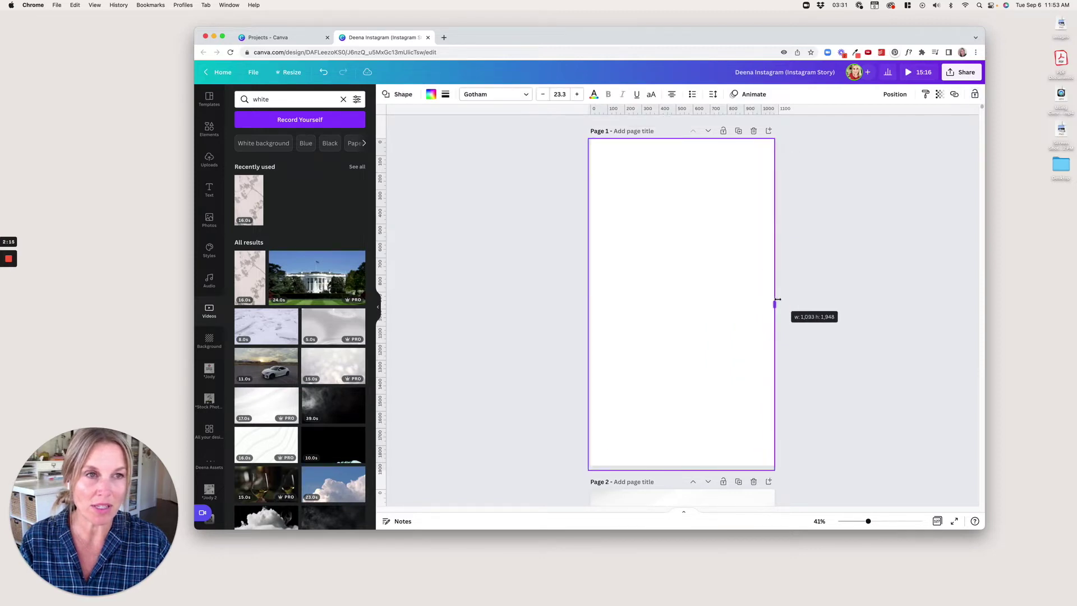
{"action": "left_click", "coordinate": [894, 94]}
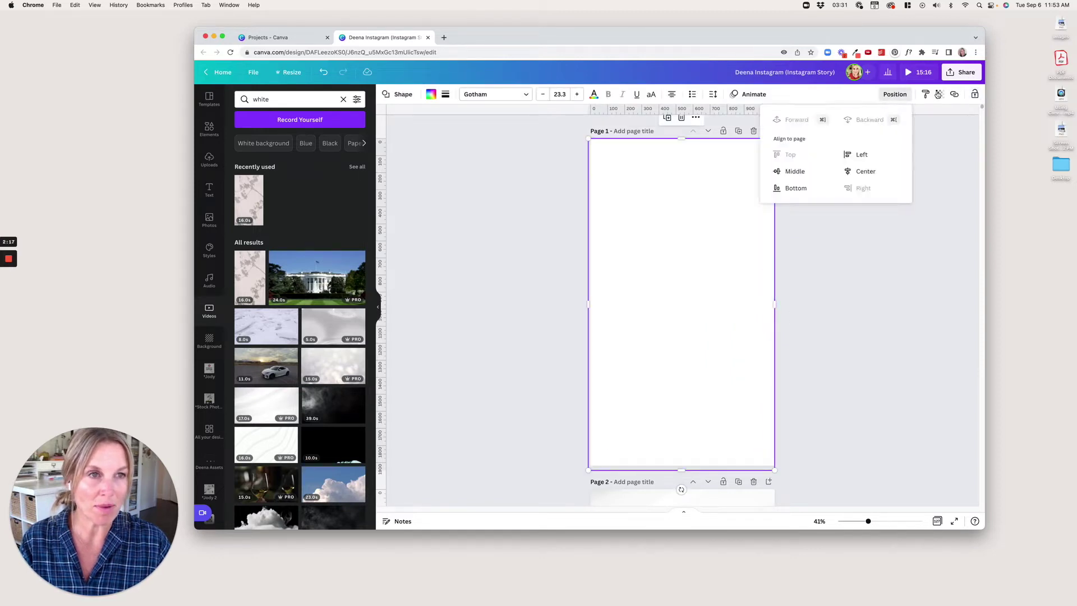
{"action": "left_click", "coordinate": [940, 94]}
{"action": "left_click_drag", "start_coordinate": [928, 131], "coordinate": [899, 133]}
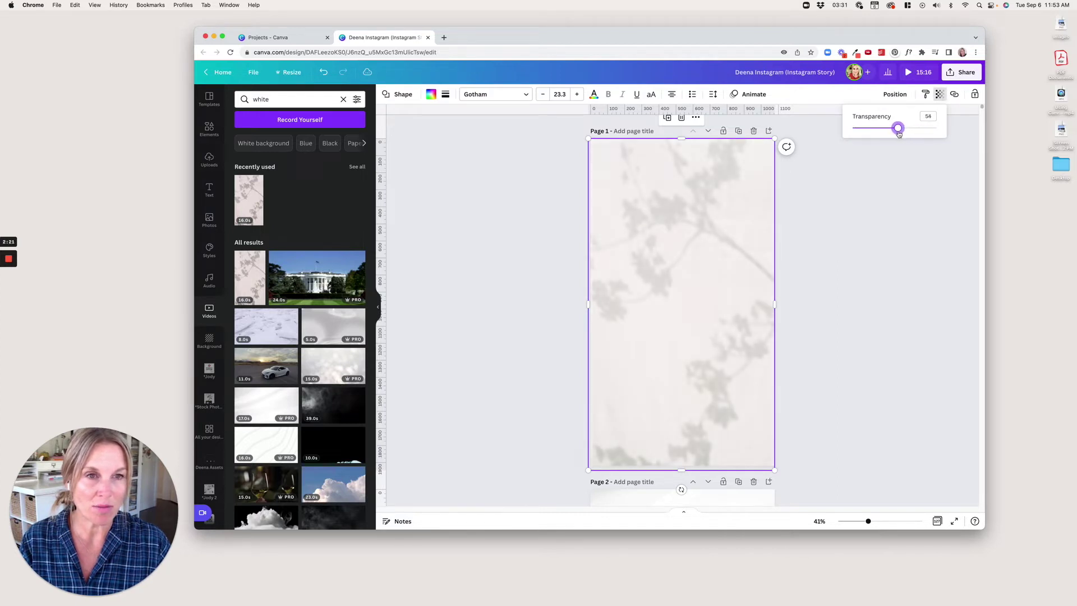
{"action": "left_click", "coordinate": [689, 322]}
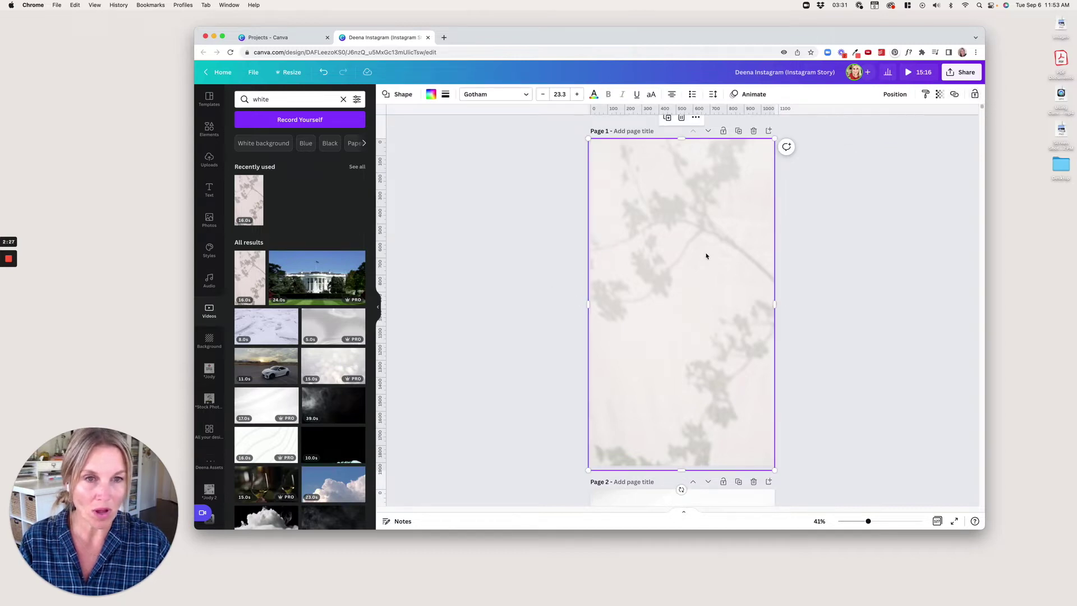
{"action": "left_click_drag", "start_coordinate": [681, 138], "coordinate": [682, 137]}
{"action": "left_click", "coordinate": [972, 231]}
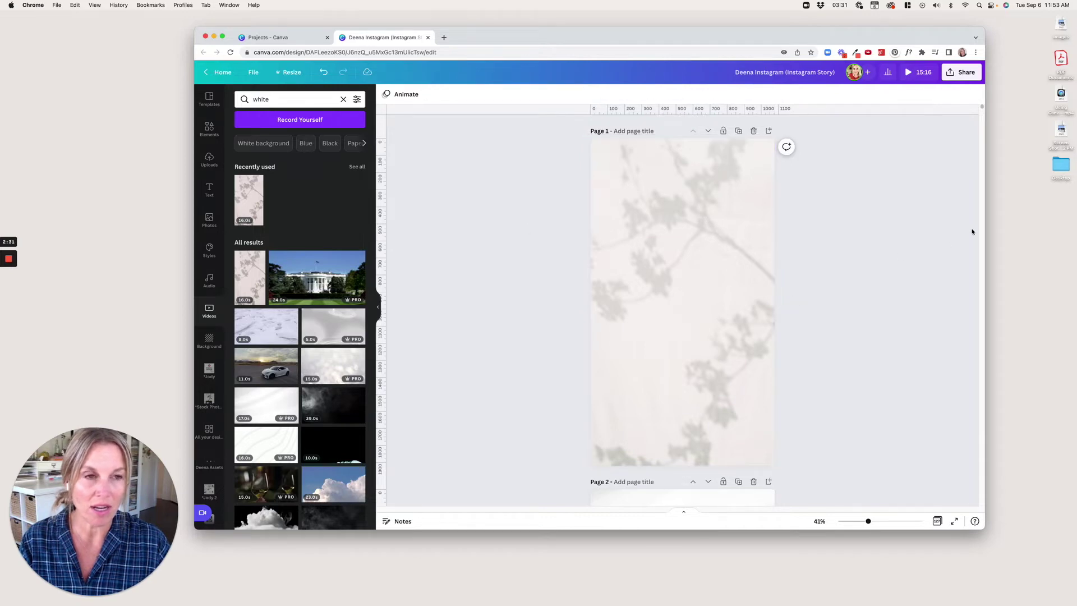
{"action": "scroll", "coordinate": [982, 110], "scroll_direction": "down", "scroll_amount": 6}
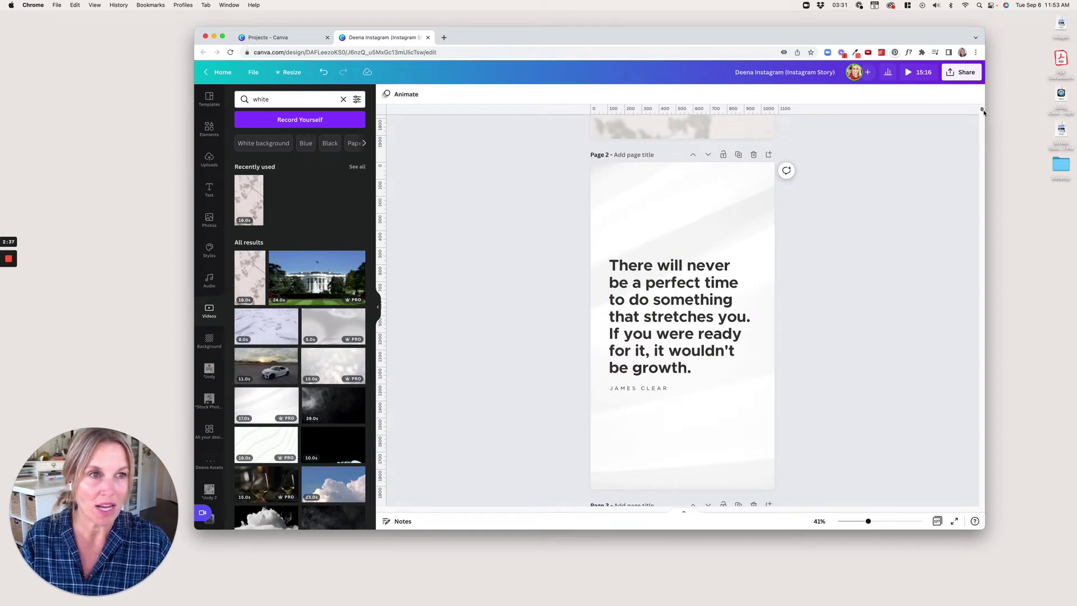
Step: Copy the framed Walt Disney quote block from page 3 and paste it onto page 1
{"action": "scroll", "coordinate": [984, 113], "scroll_direction": "down", "scroll_amount": 5}
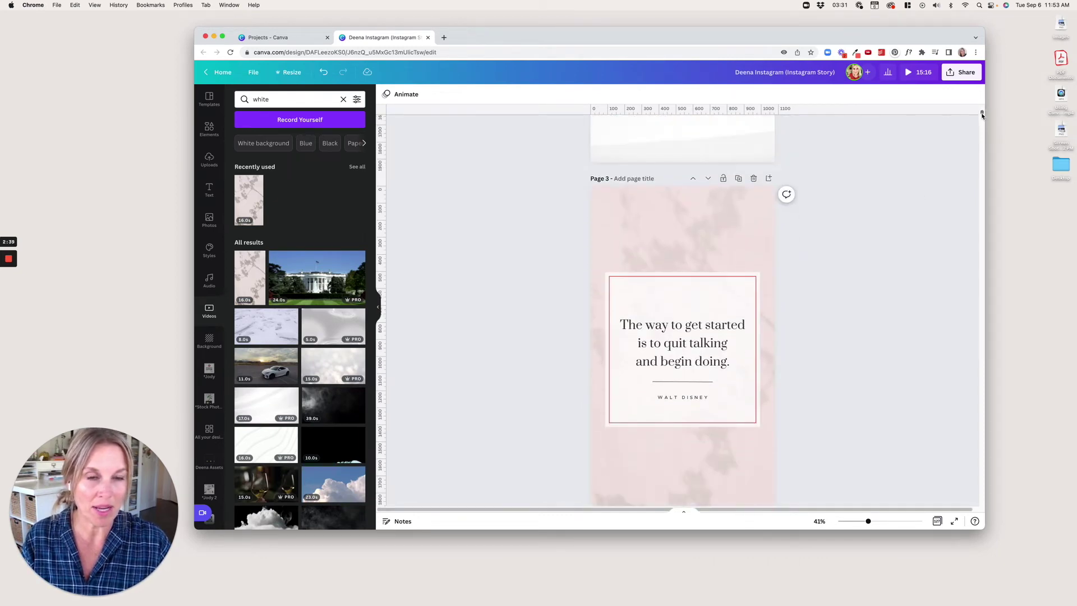
{"action": "scroll", "coordinate": [982, 115], "scroll_direction": "down", "scroll_amount": 1}
{"action": "left_click", "coordinate": [670, 334]}
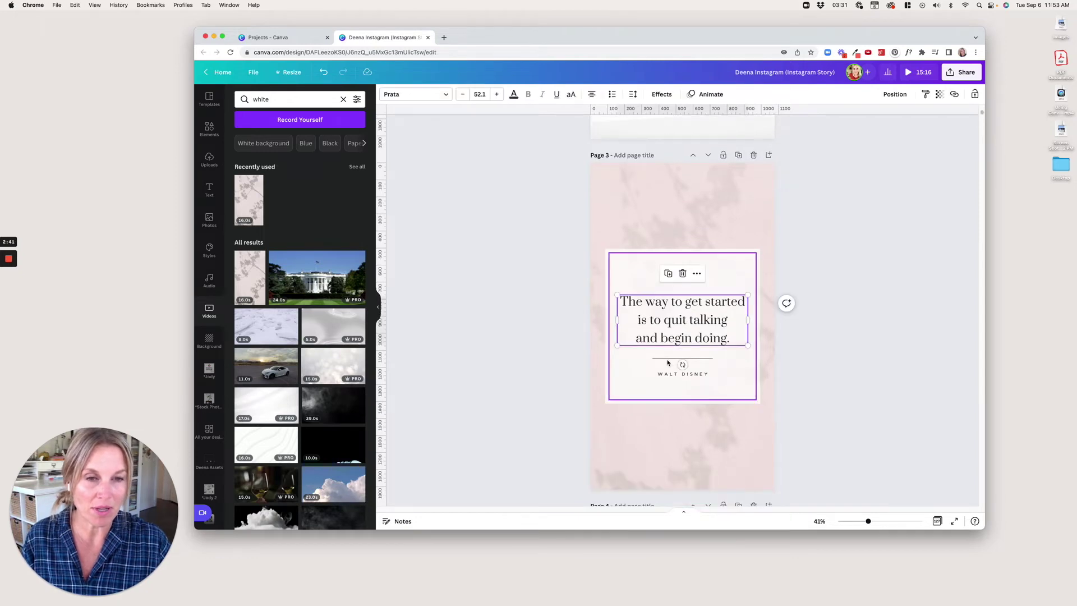
{"action": "left_click", "coordinate": [661, 363]}
{"action": "left_click", "coordinate": [656, 363]}
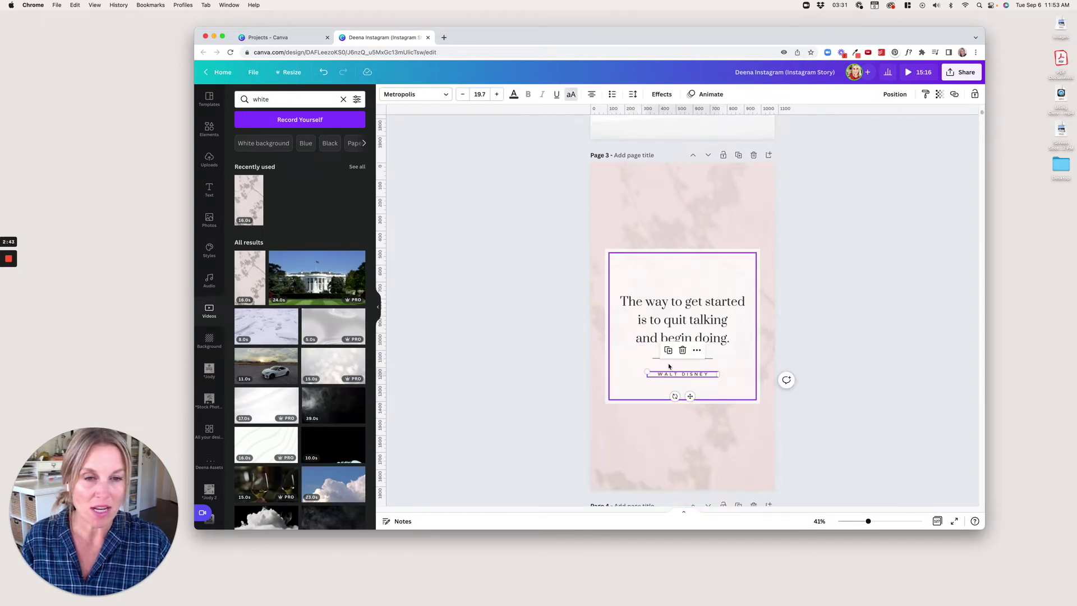
{"action": "left_click_drag", "start_coordinate": [579, 247], "coordinate": [695, 362]}
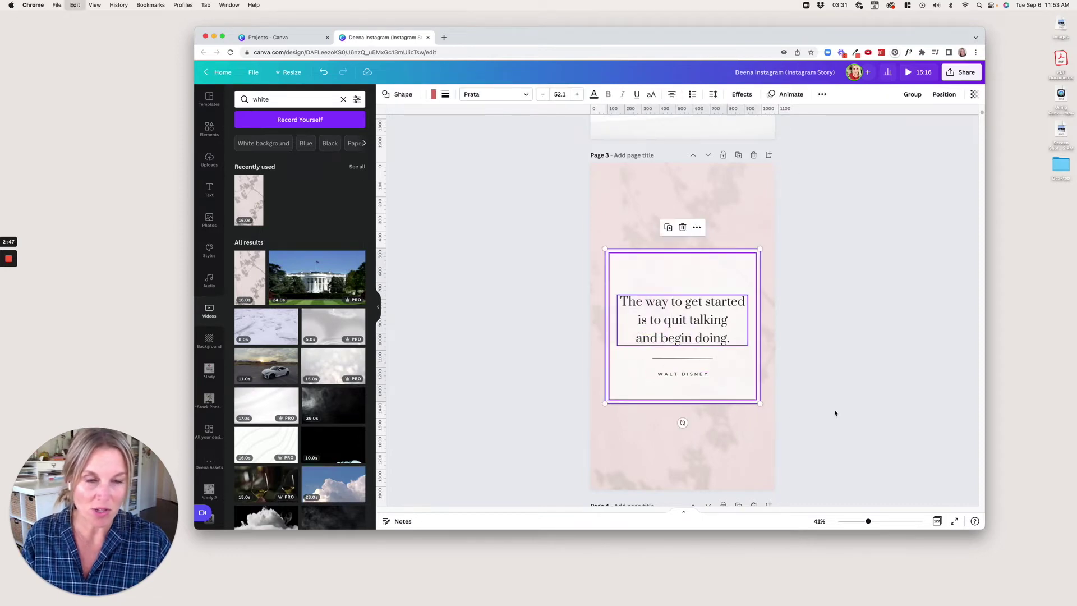
{"action": "scroll", "coordinate": [982, 114], "scroll_direction": "up", "scroll_amount": 10}
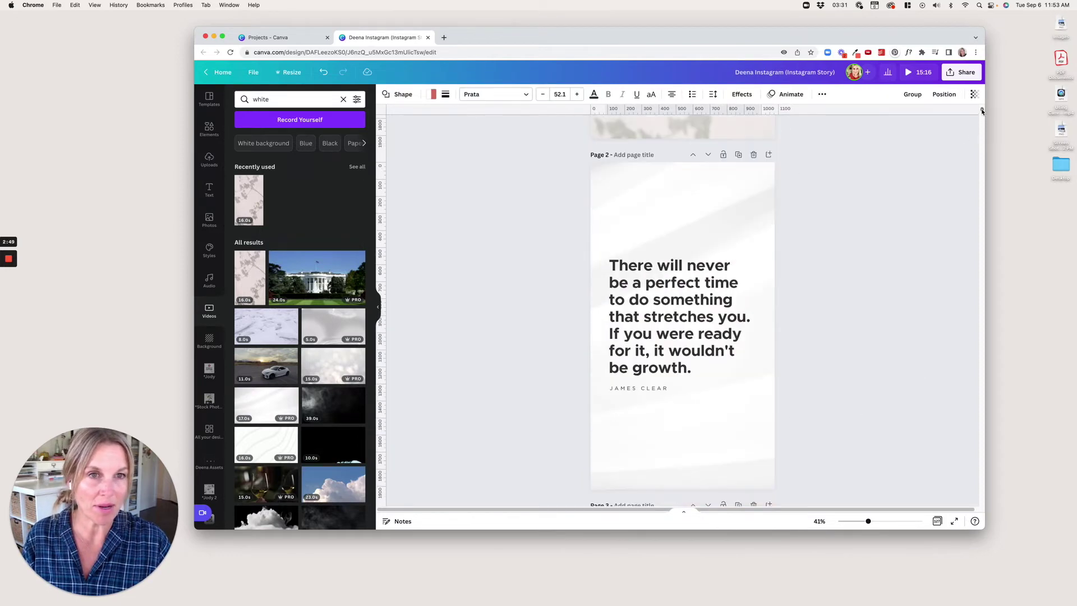
{"action": "left_click", "coordinate": [736, 265]}
{"action": "key", "text": "super+v"}
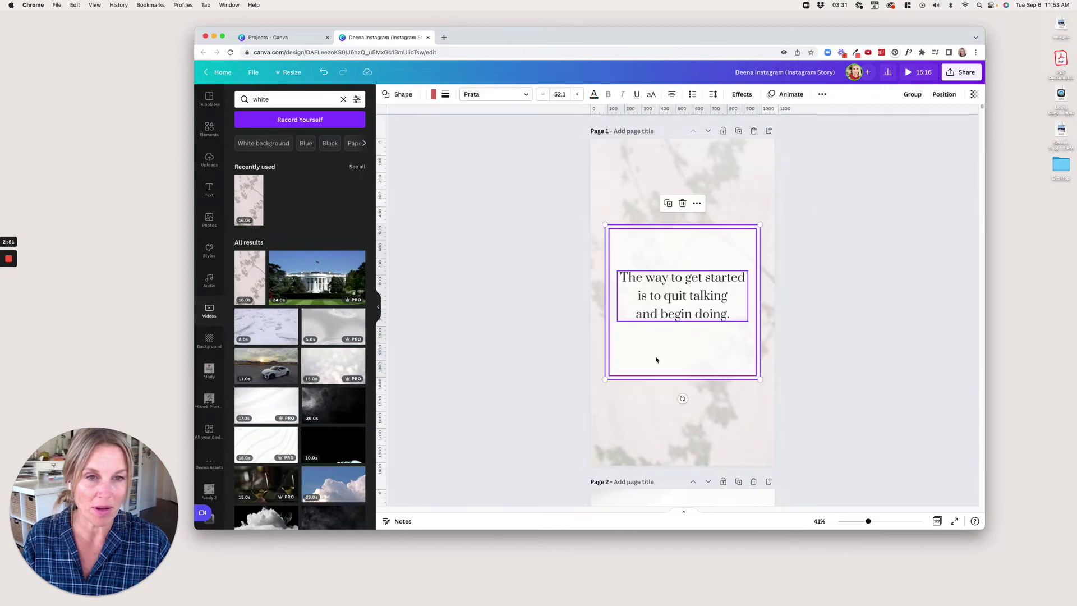
{"action": "left_click", "coordinate": [550, 362]}
Step: Copy the divider line and WALT DISNEY attribution from page 3 onto page 1
{"action": "scroll", "coordinate": [981, 110], "scroll_direction": "down", "scroll_amount": 12}
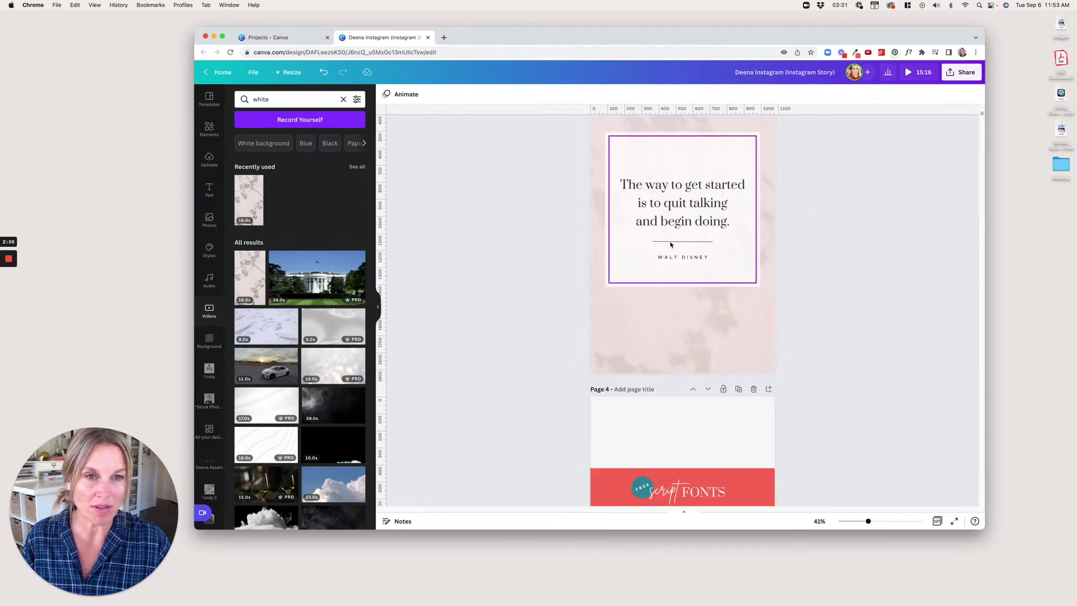
{"action": "left_click", "coordinate": [671, 245]}
{"action": "left_click", "coordinate": [895, 94]}
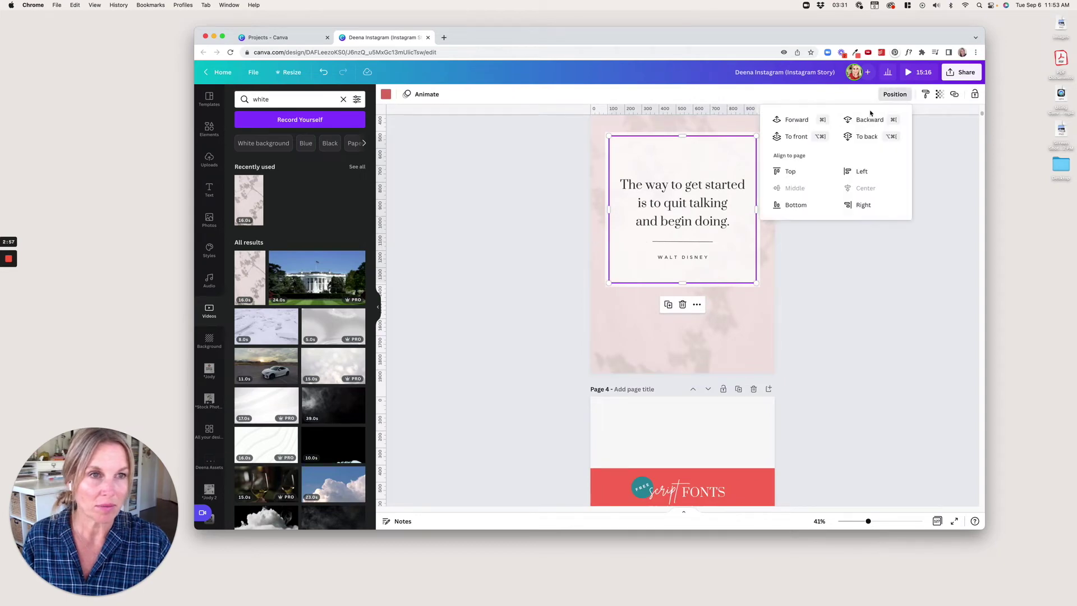
{"action": "left_click", "coordinate": [654, 243]}
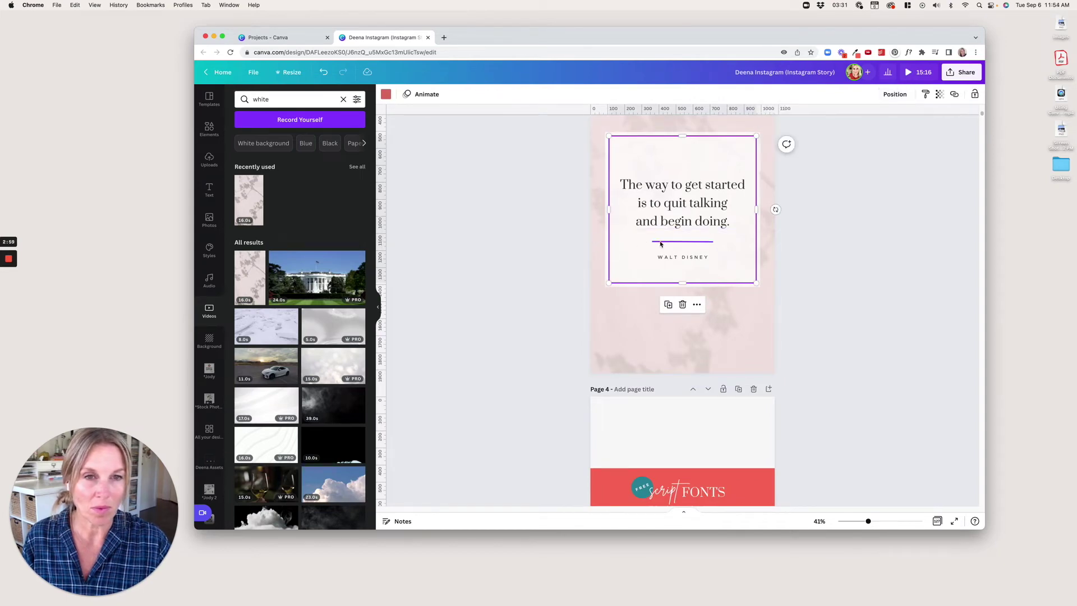
{"action": "left_click", "coordinate": [661, 244]}
{"action": "left_click", "coordinate": [663, 258], "text": "shift"}
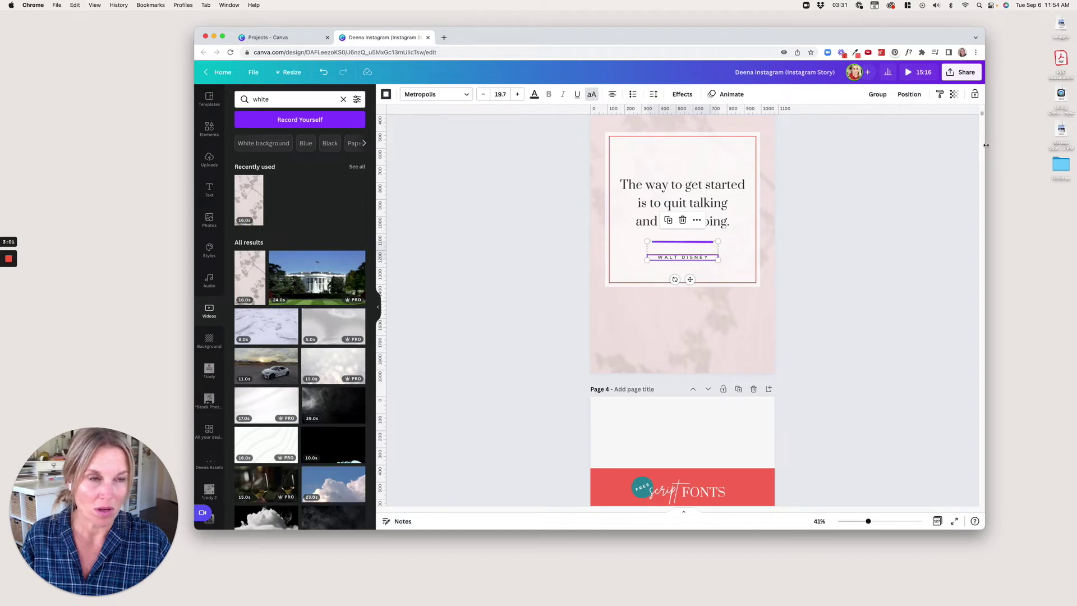
{"action": "scroll", "coordinate": [982, 115], "scroll_direction": "up", "scroll_amount": 15}
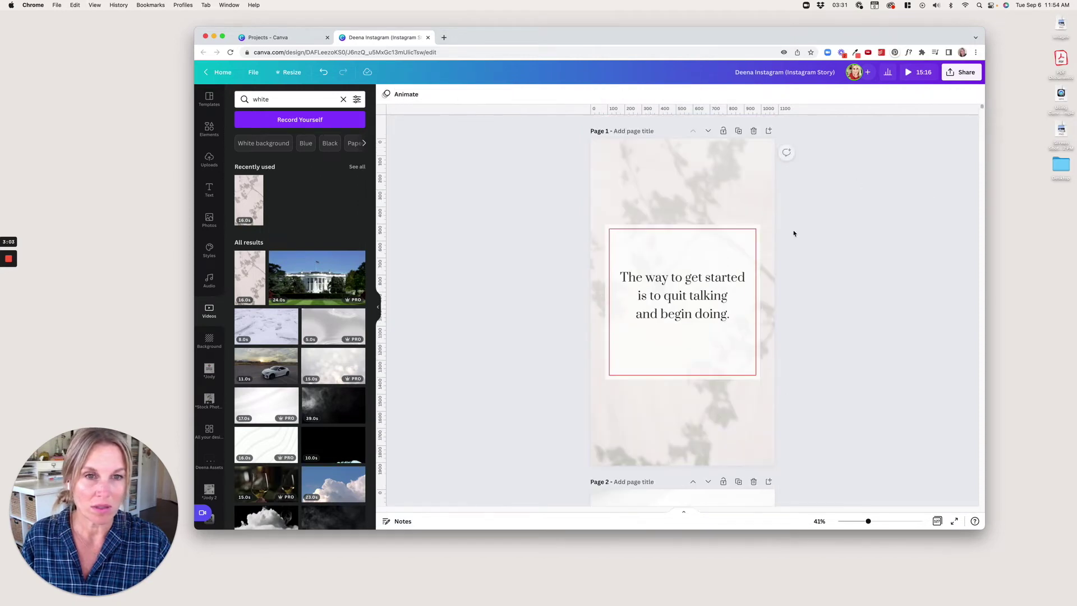
{"action": "left_click", "coordinate": [691, 213]}
{"action": "key", "text": "cmd+v"}
{"action": "left_click", "coordinate": [570, 305]}
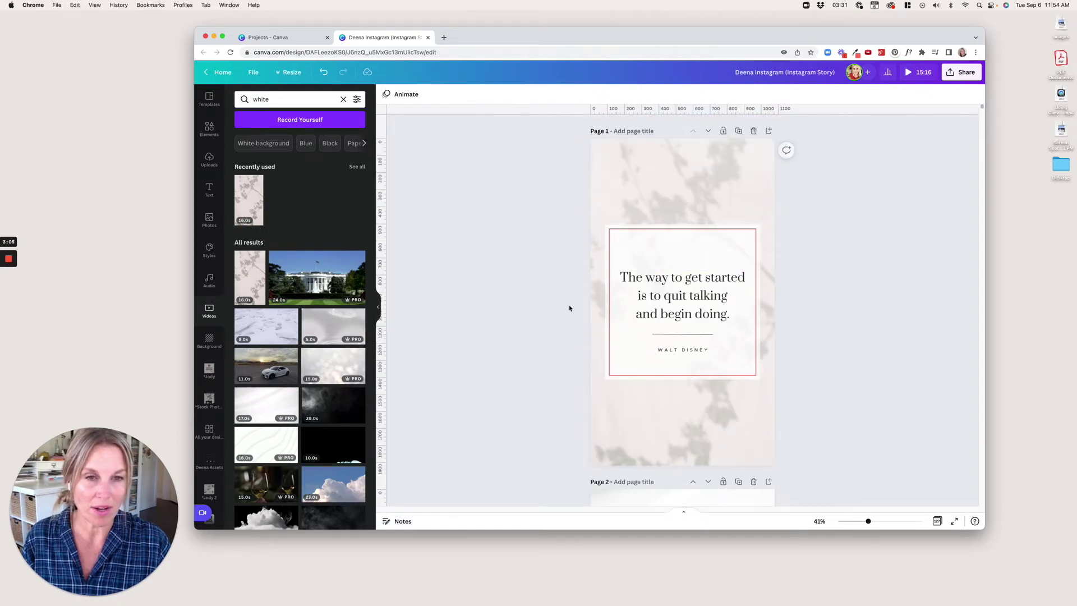
Step: Download only Page 1 as an MP4 video from the Share download settings
{"action": "left_click", "coordinate": [610, 252]}
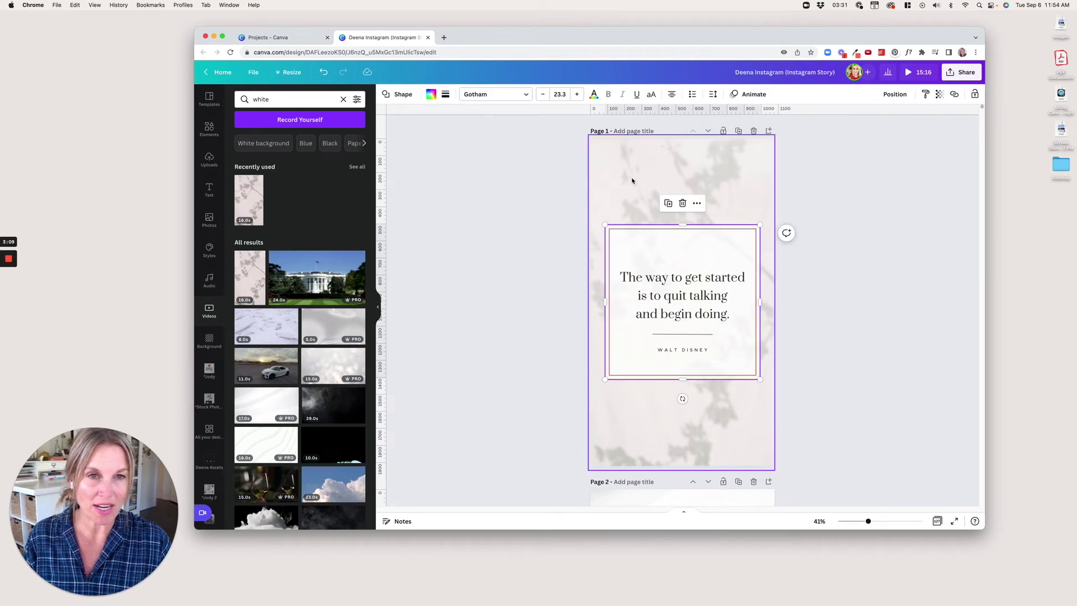
{"action": "left_click", "coordinate": [527, 298]}
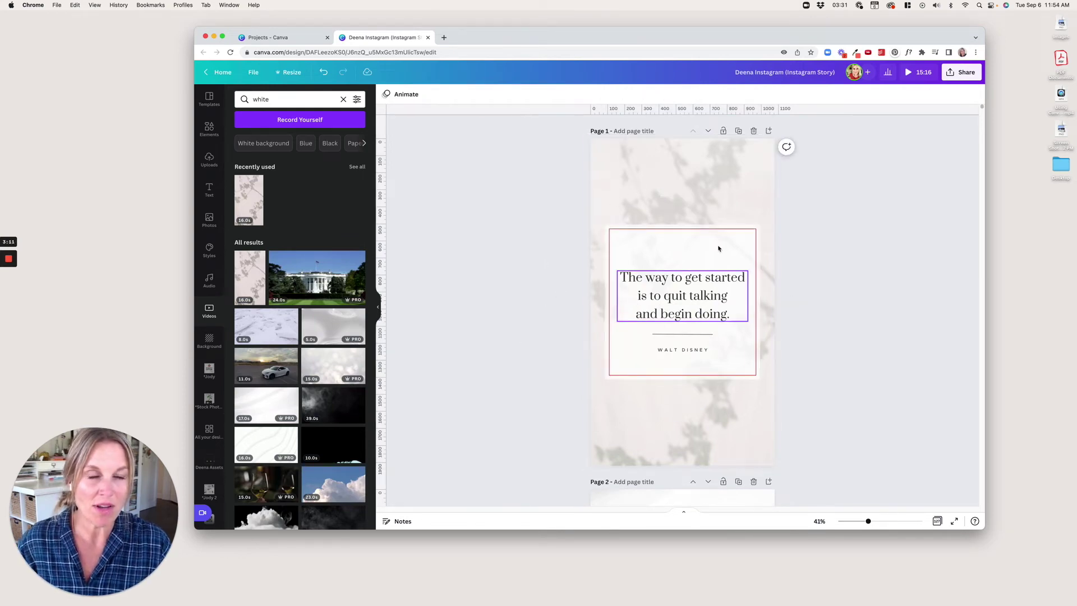
{"action": "left_click", "coordinate": [959, 74]}
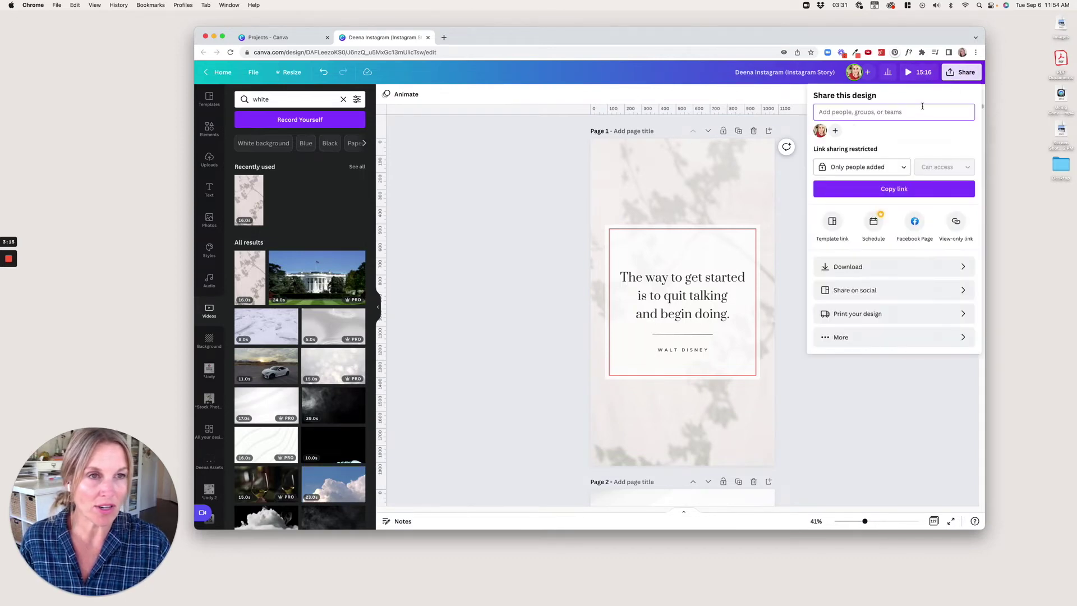
{"action": "left_click", "coordinate": [876, 267]}
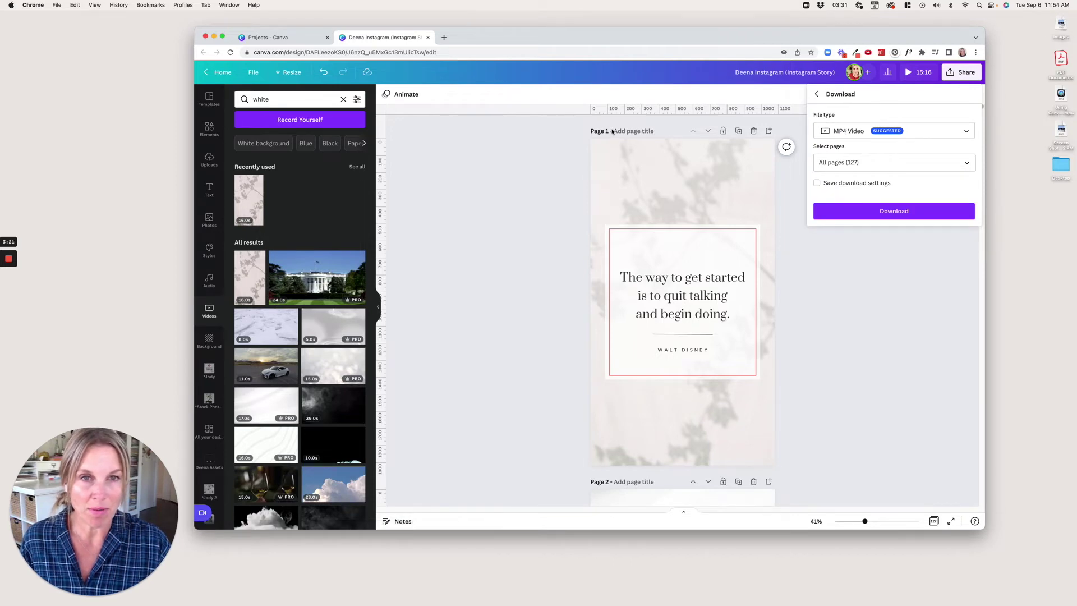
{"action": "left_click", "coordinate": [960, 164]}
{"action": "left_click", "coordinate": [959, 187]}
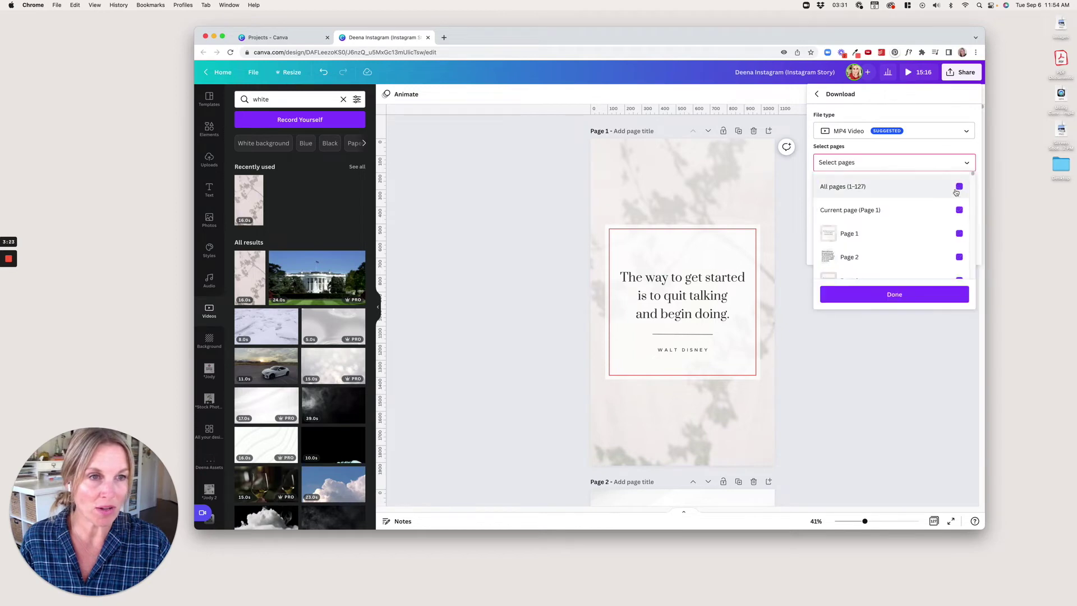
{"action": "left_click", "coordinate": [960, 234]}
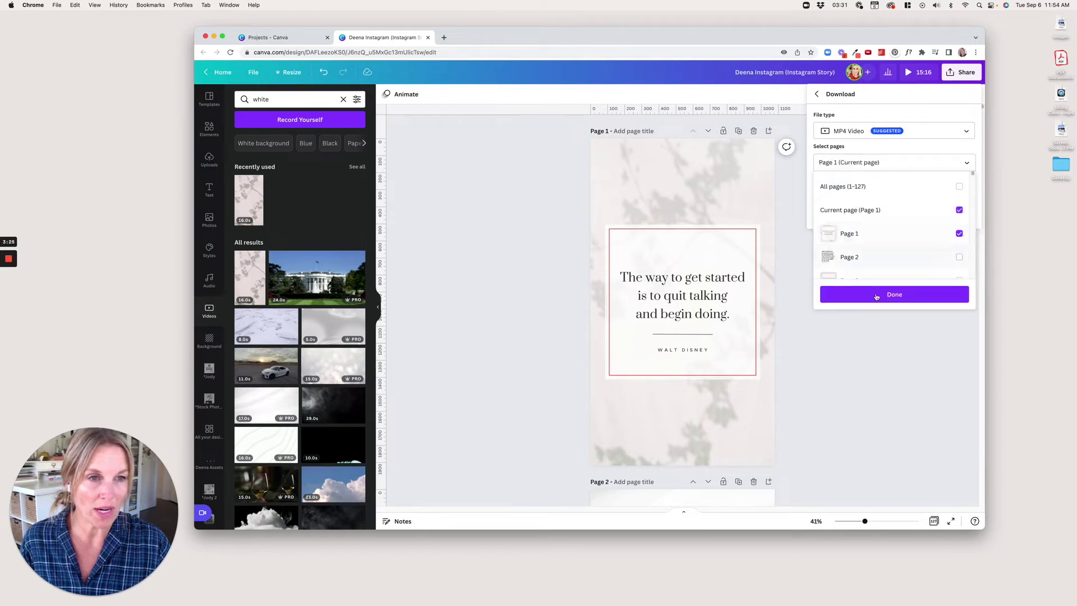
{"action": "left_click", "coordinate": [897, 297]}
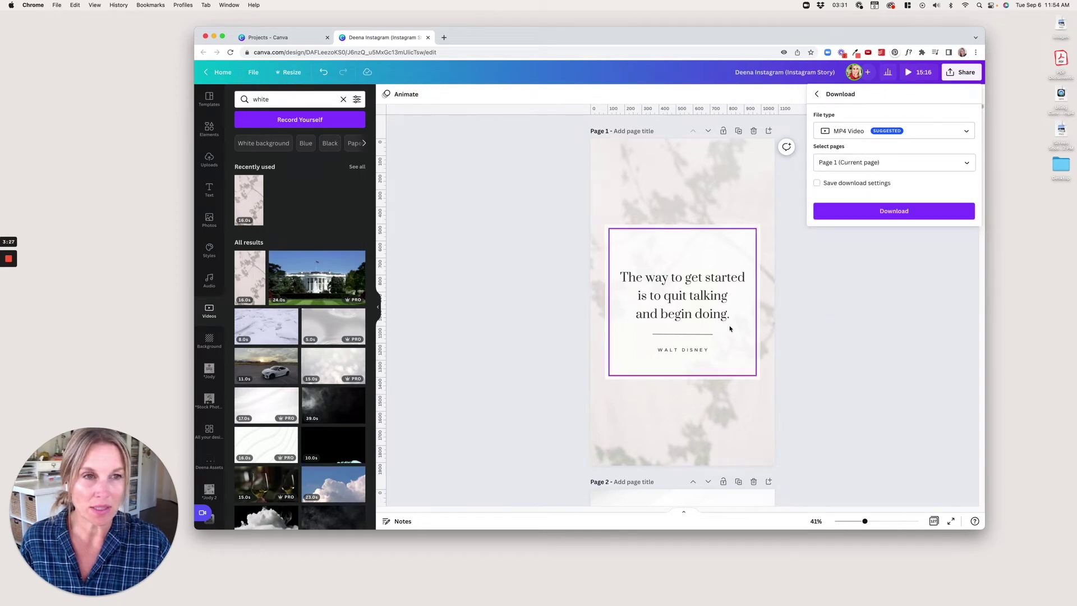
{"action": "left_click", "coordinate": [886, 209]}
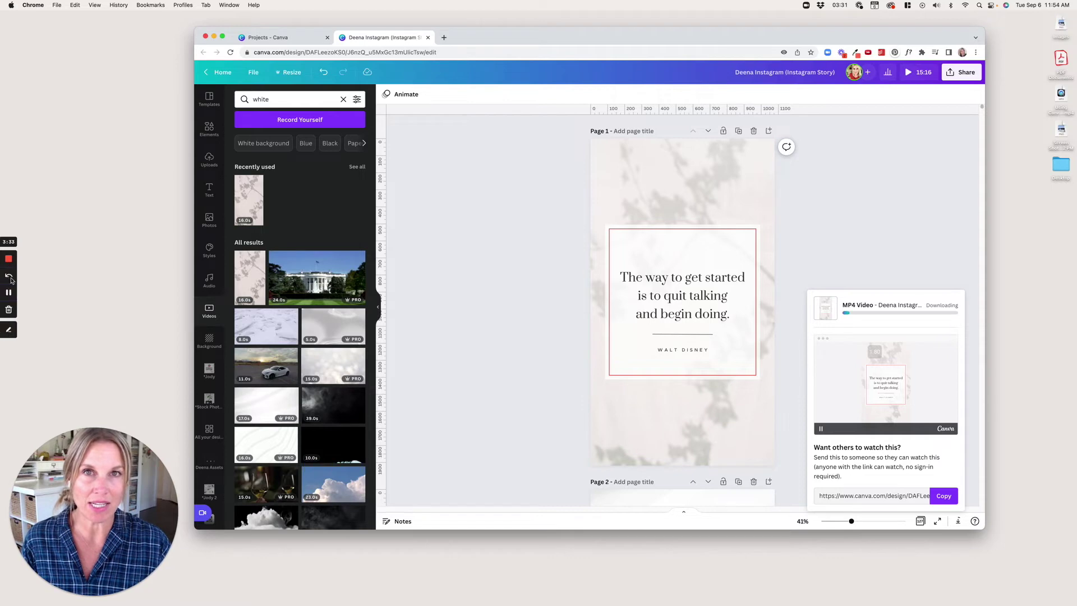
Step: Open Downloads in Finder and AirDrop the Instagram Story MP4 to the iPhone
{"action": "mouse_move", "coordinate": [8, 263]}
{"action": "left_click", "coordinate": [8, 292]}
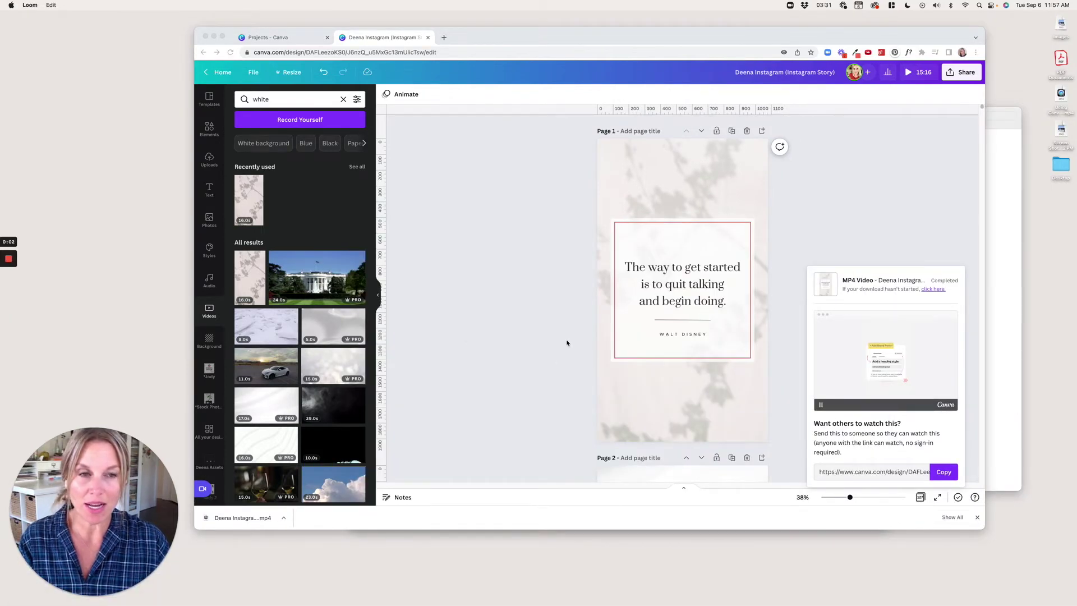
{"action": "left_click_drag", "start_coordinate": [88, 534], "coordinate": [114, 425]}
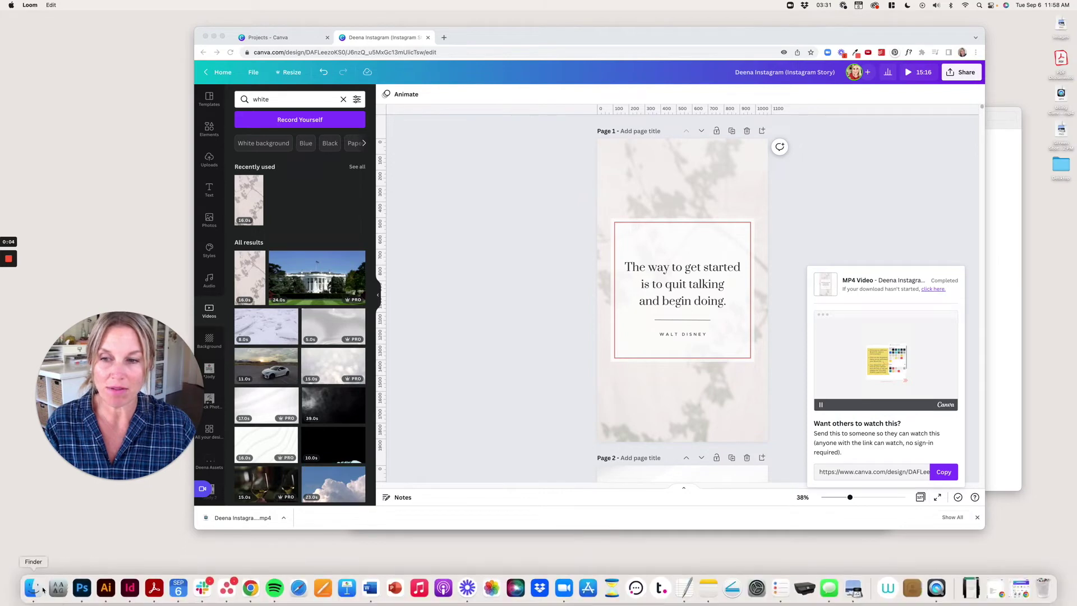
{"action": "left_click", "coordinate": [35, 587]}
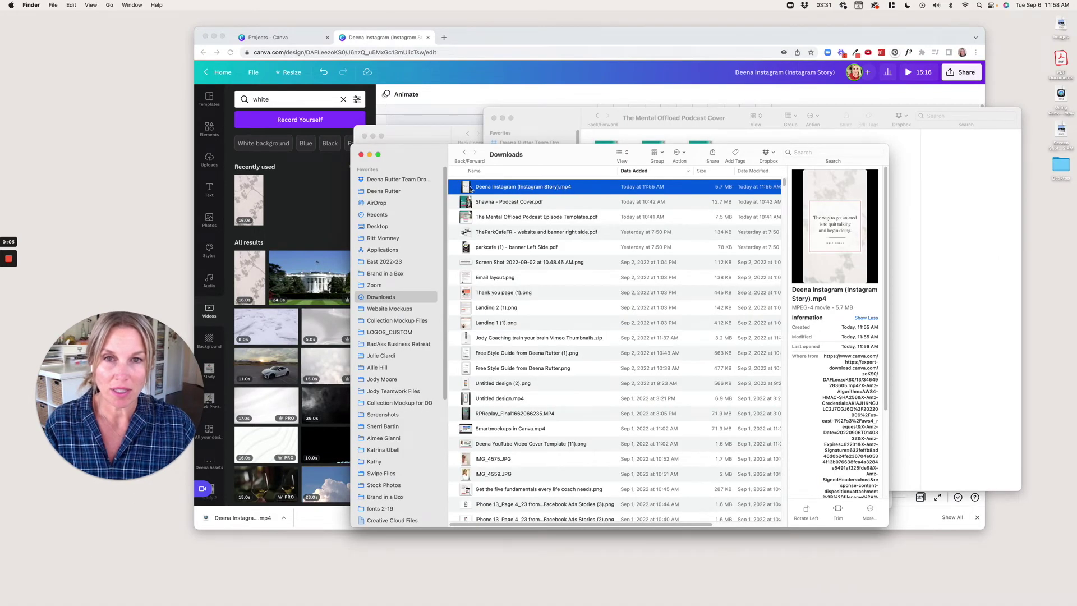
{"action": "right_click", "coordinate": [472, 188]}
{"action": "left_click", "coordinate": [471, 189]}
{"action": "right_click", "coordinate": [473, 189]}
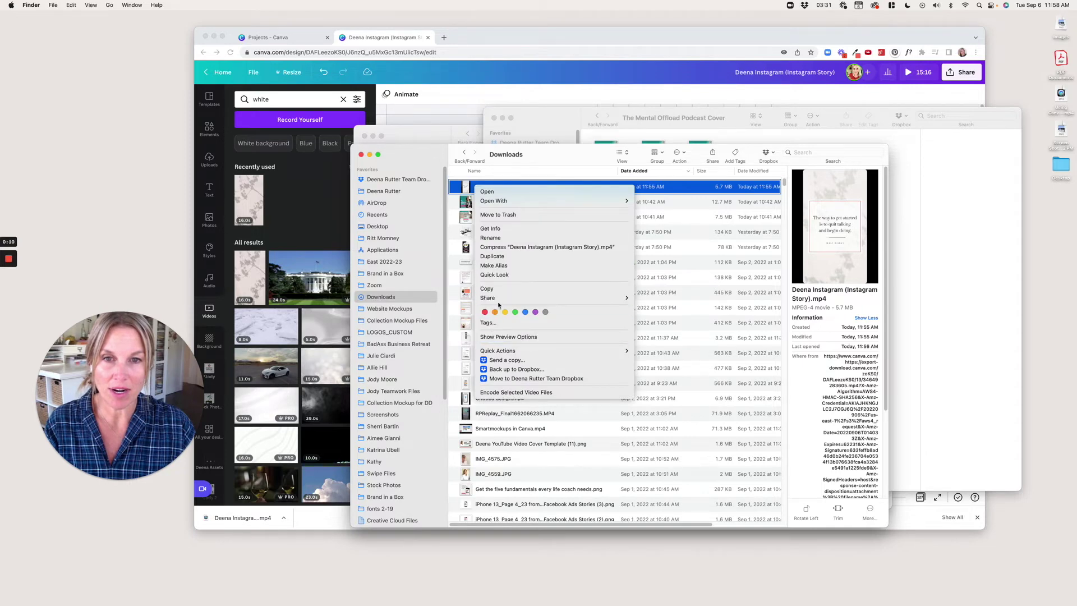
{"action": "mouse_move", "coordinate": [606, 297]}
{"action": "left_click", "coordinate": [658, 307]}
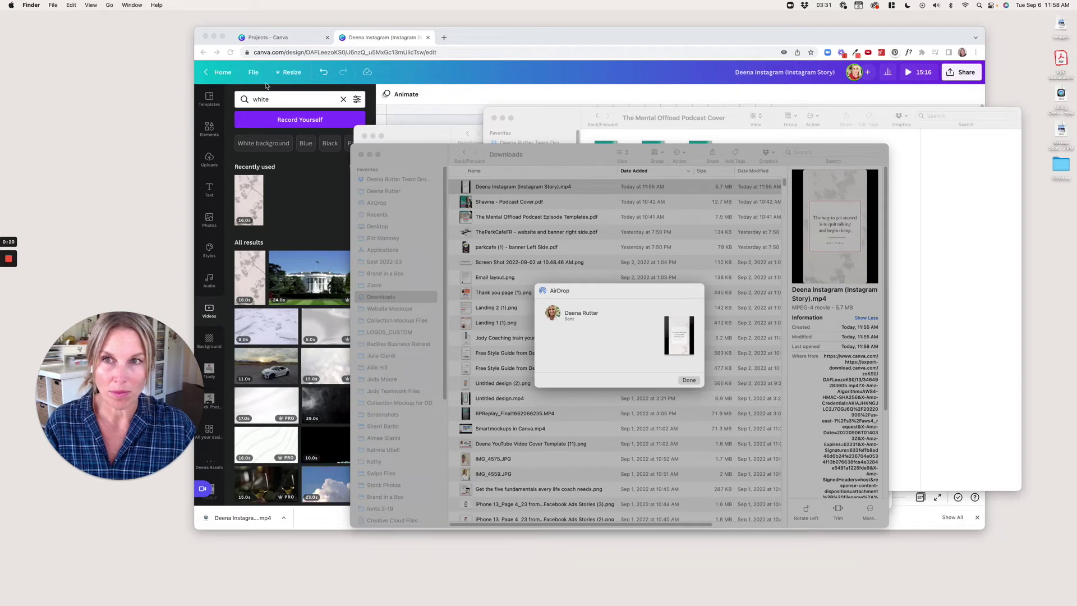
Step: Close the Canva browser window, leaving Finder's AirDrop confirmation visible
{"action": "left_click", "coordinate": [214, 37]}
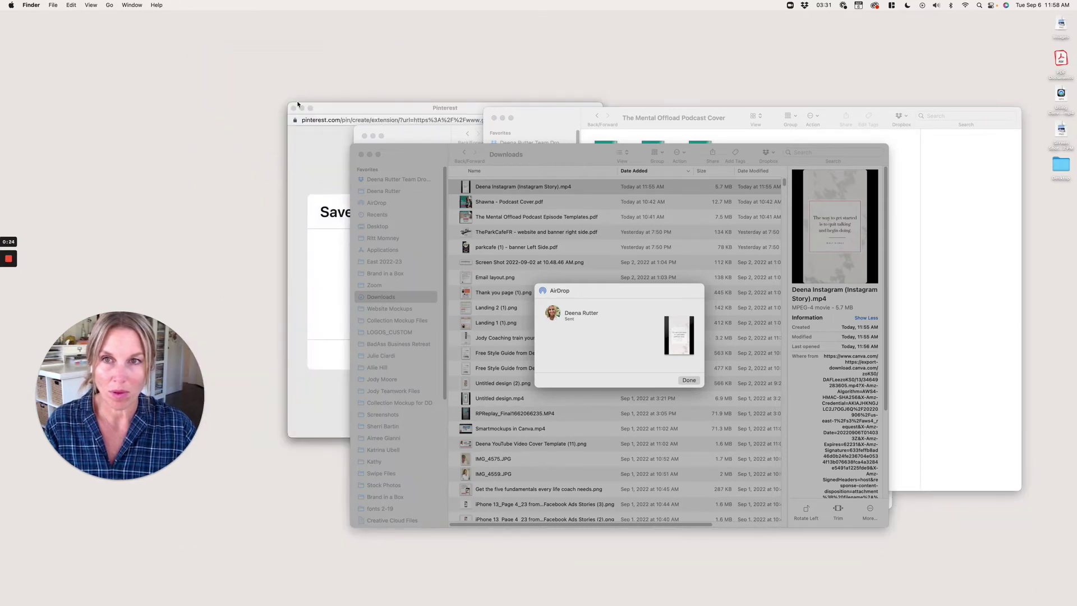